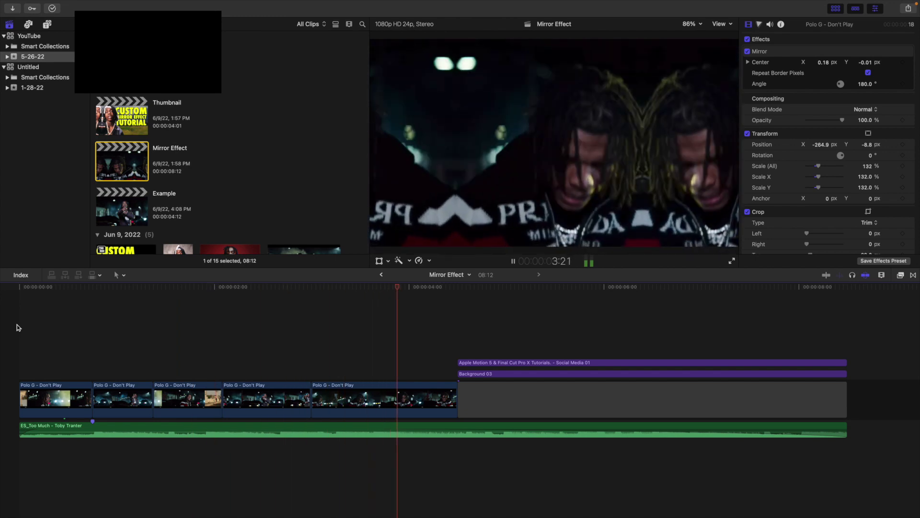
# Step: Replay the finished Mirror Effect project from the start several times, then stop playback
pyautogui.press('Home')
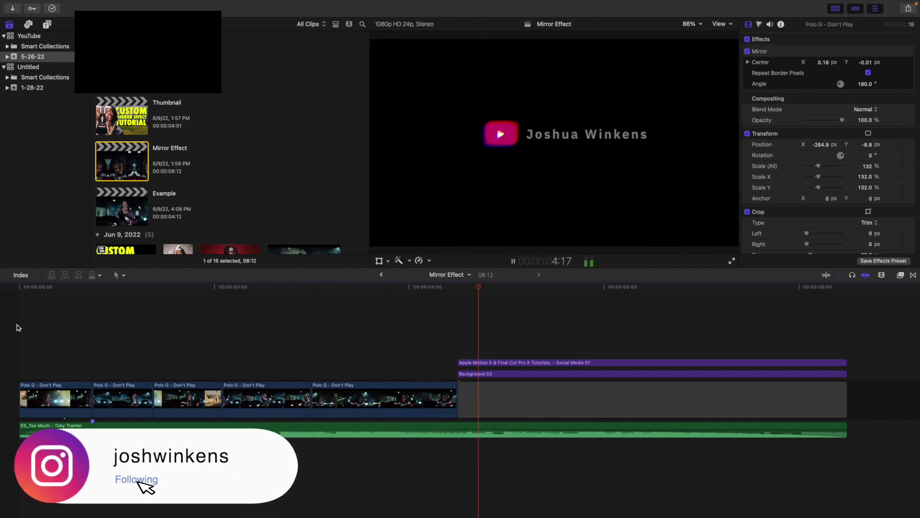
pyautogui.press('Home')
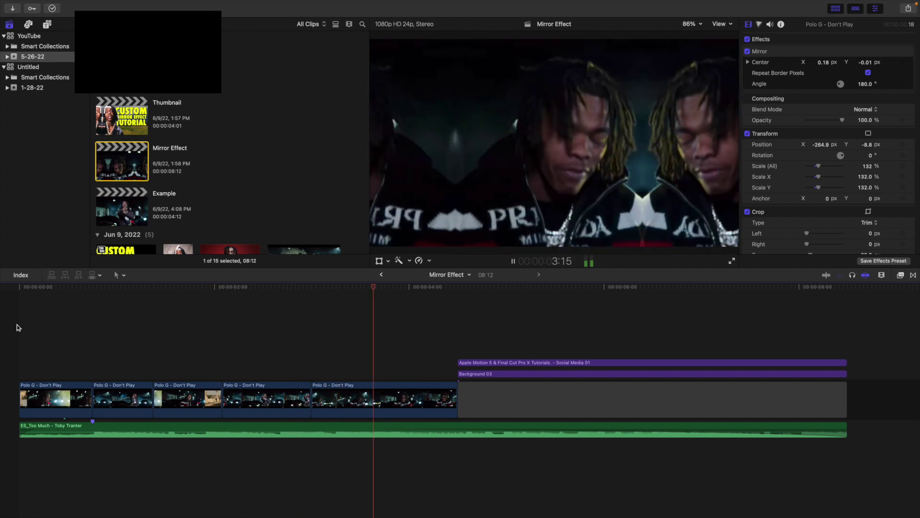
pyautogui.press('Home')
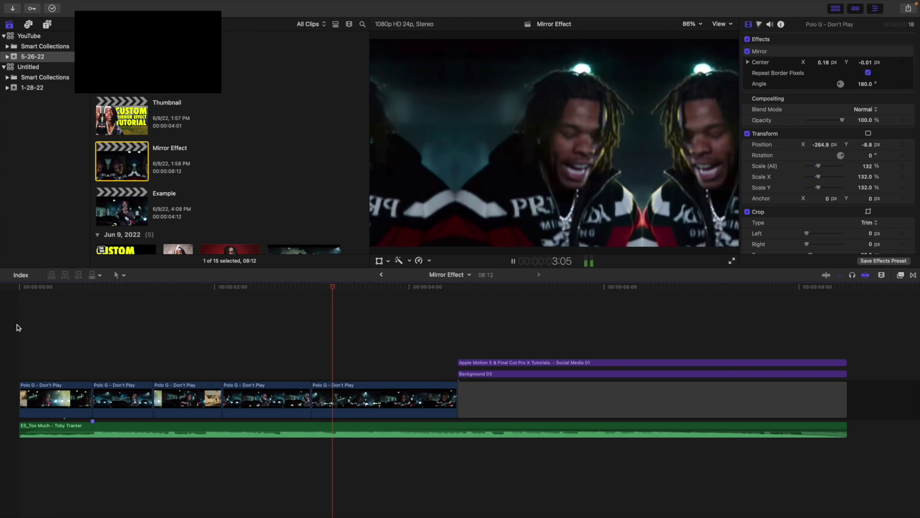
pyautogui.press('Home')
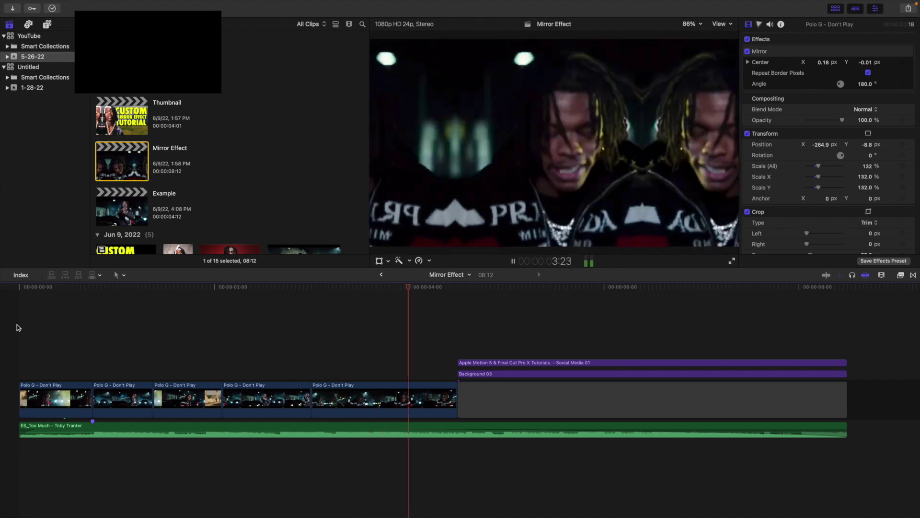
pyautogui.press('Home')
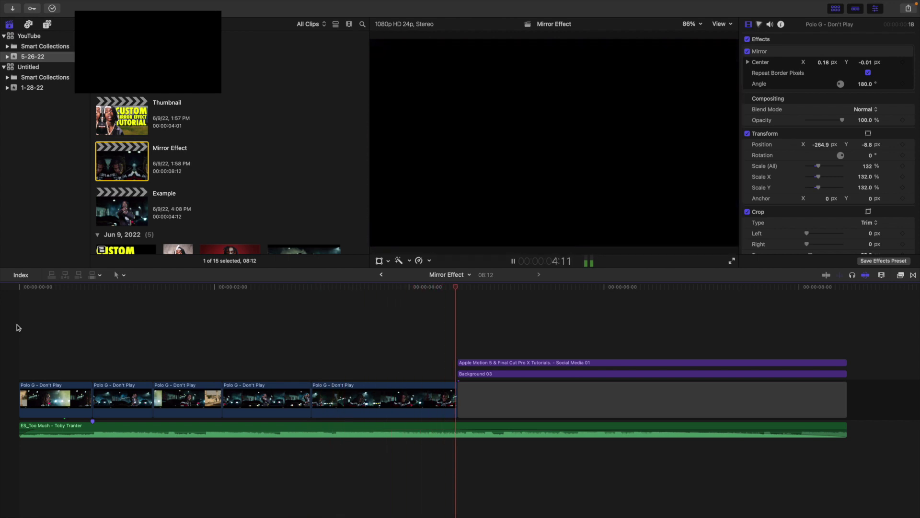
pyautogui.press('Home')
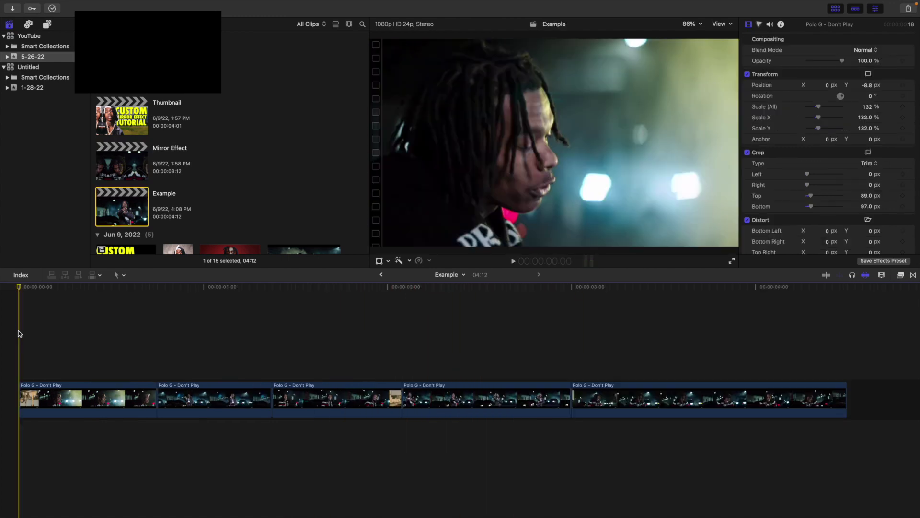
pyautogui.press('space')
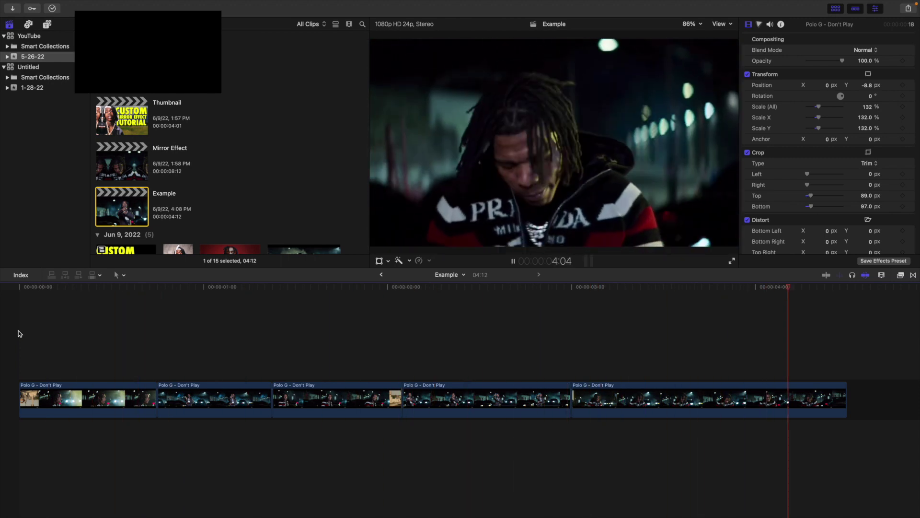
pyautogui.click(77, 330)
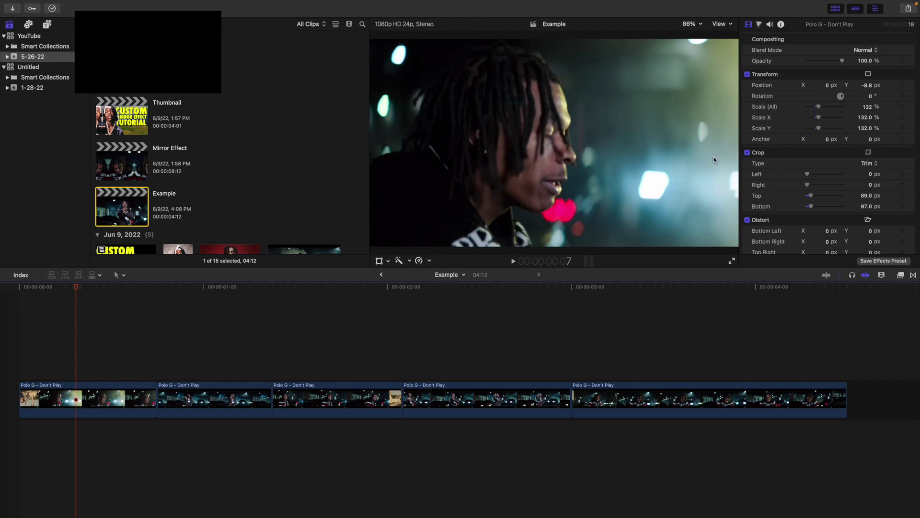
pyautogui.click(156, 312)
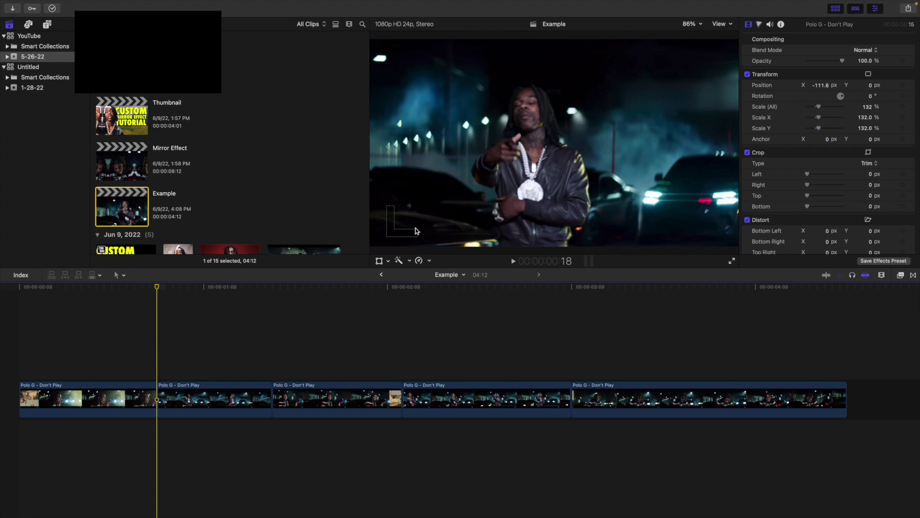
pyautogui.press('space')
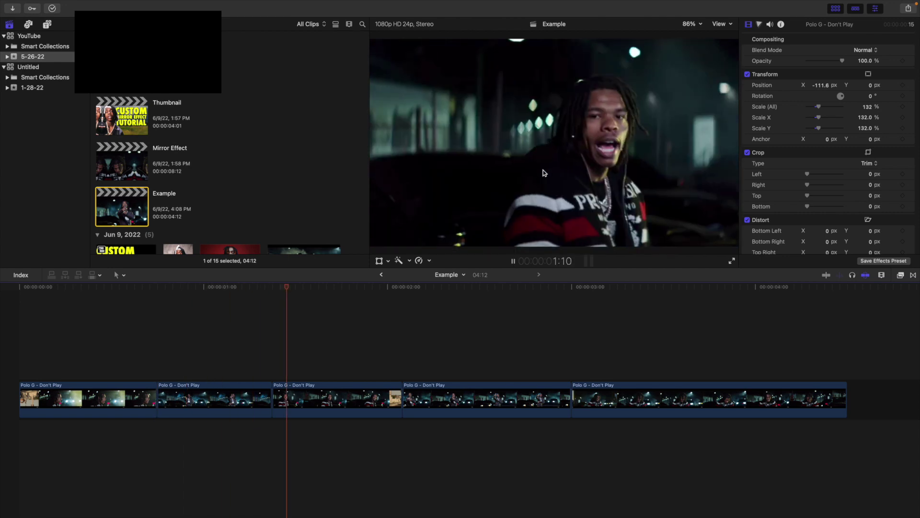
pyautogui.click(160, 325)
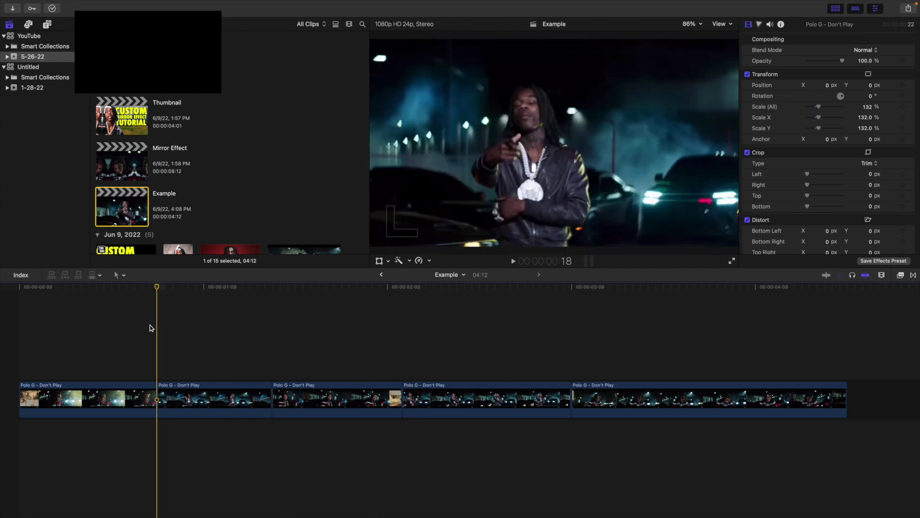
pyautogui.click(87, 340)
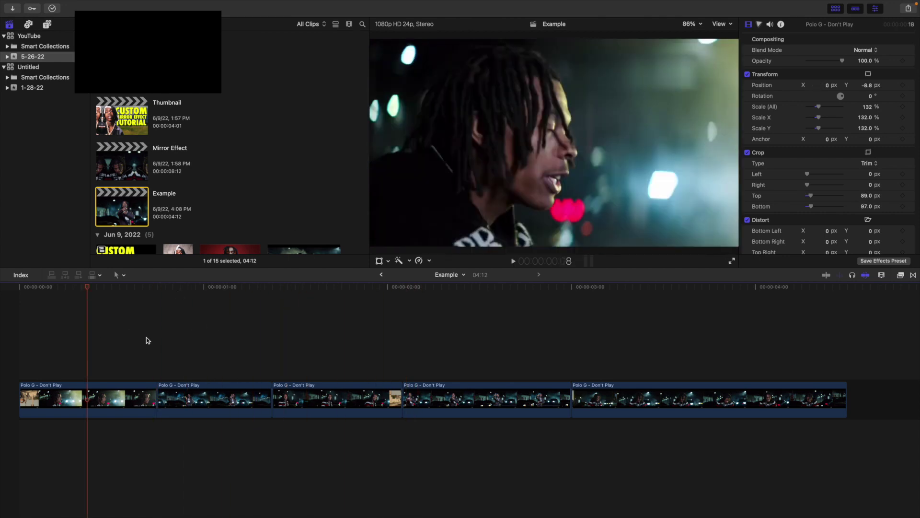
pyautogui.press('space')
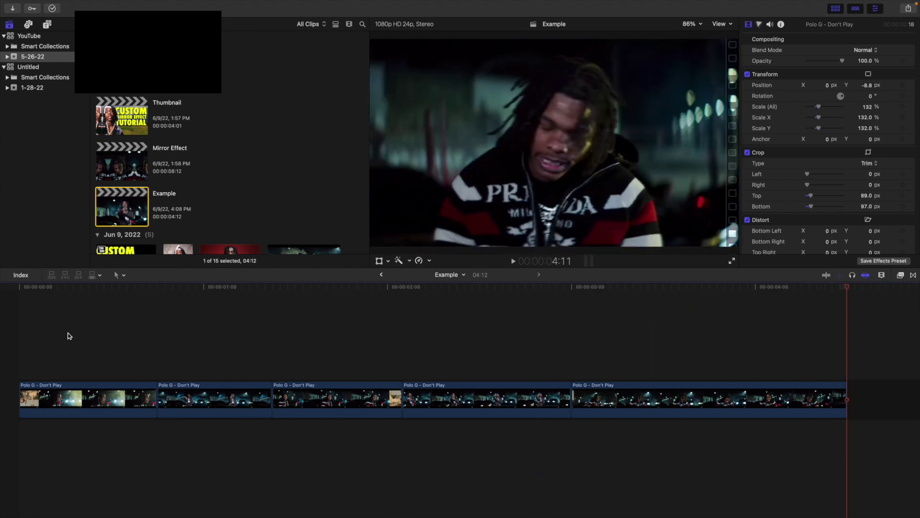
pyautogui.click(188, 297)
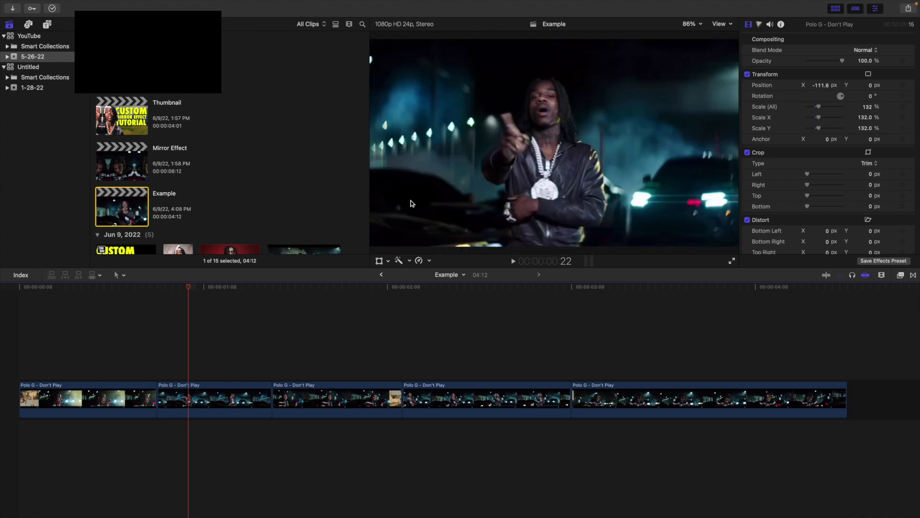
pyautogui.press('space')
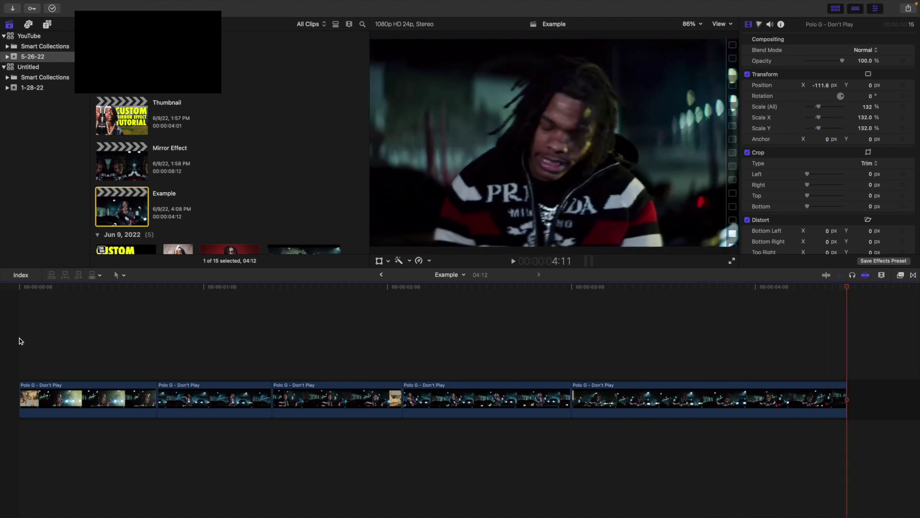
pyautogui.press('space')
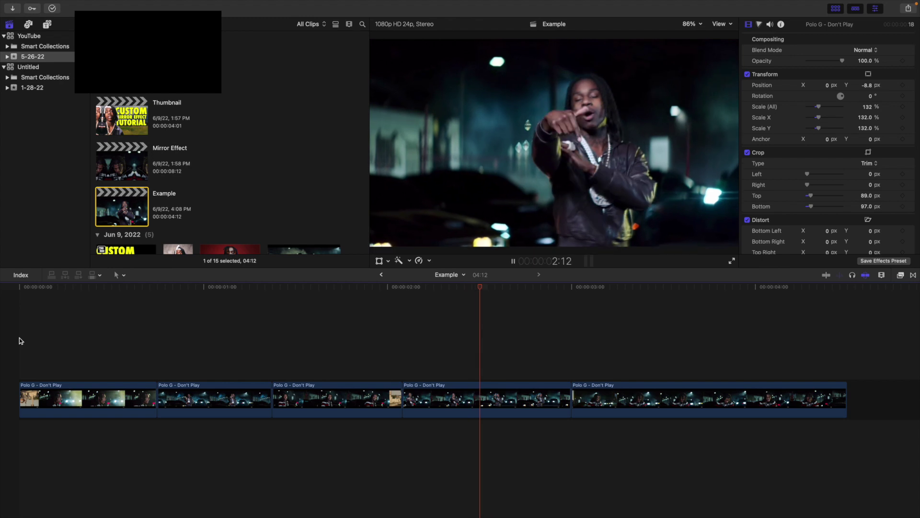
pyautogui.press('Home')
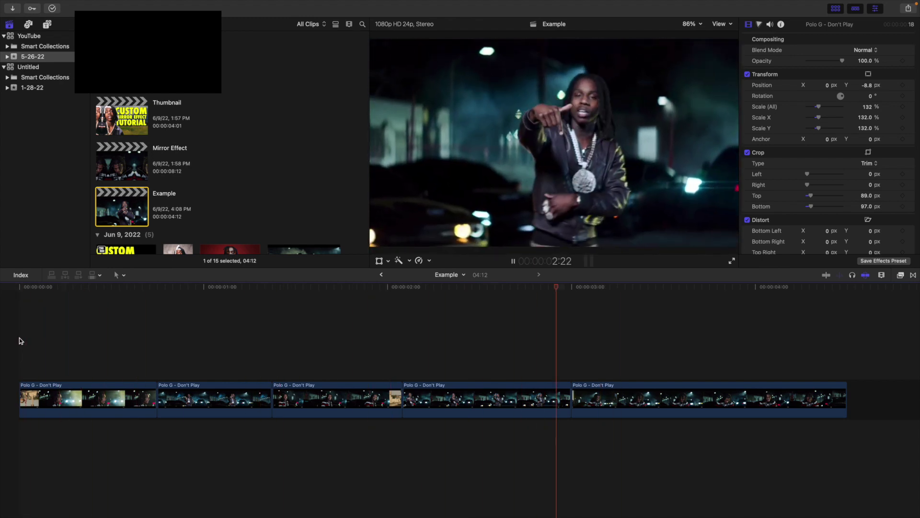
pyautogui.press('Home')
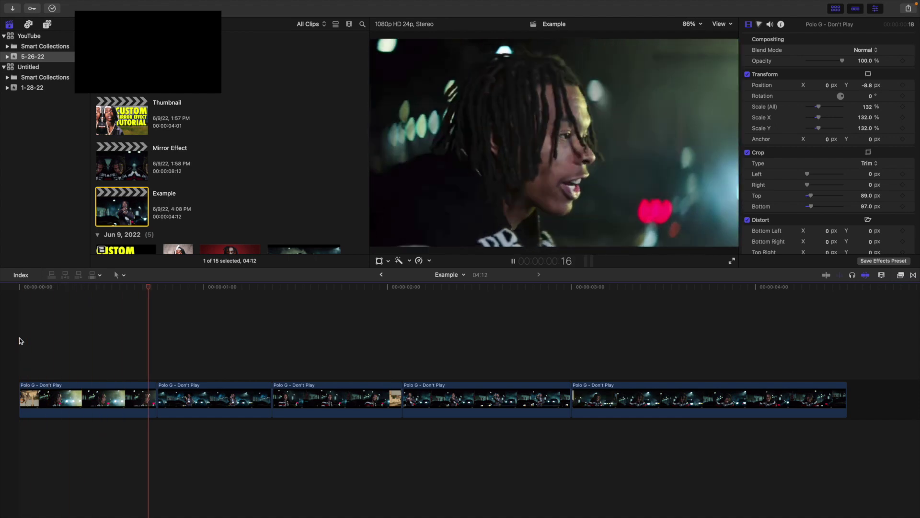
pyautogui.press('Home')
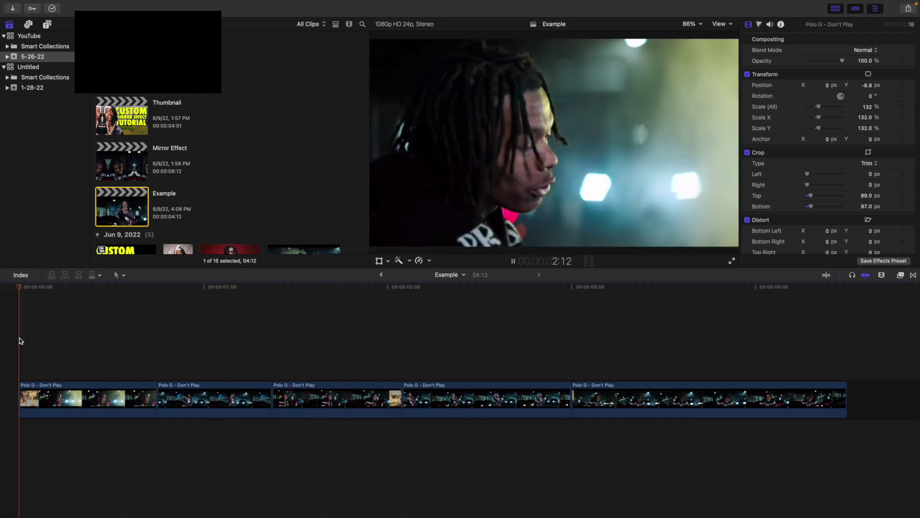
pyautogui.press('Home')
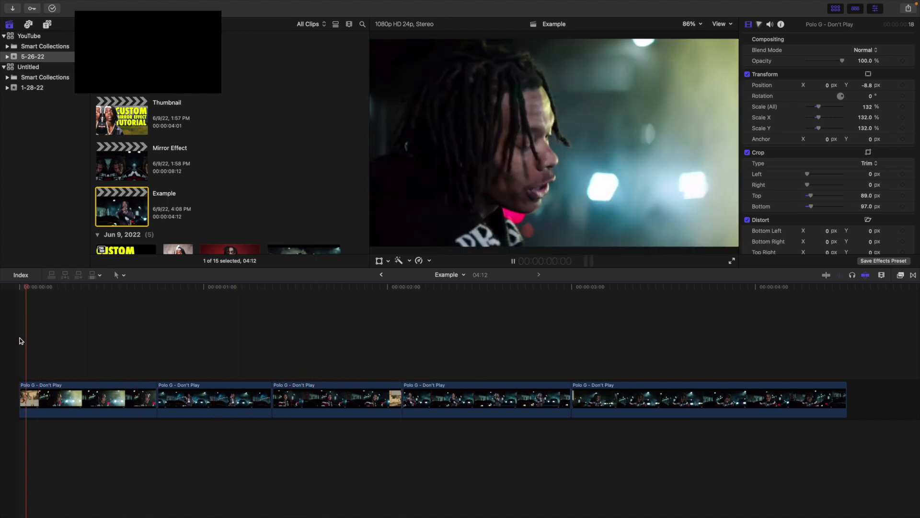
pyautogui.press('space')
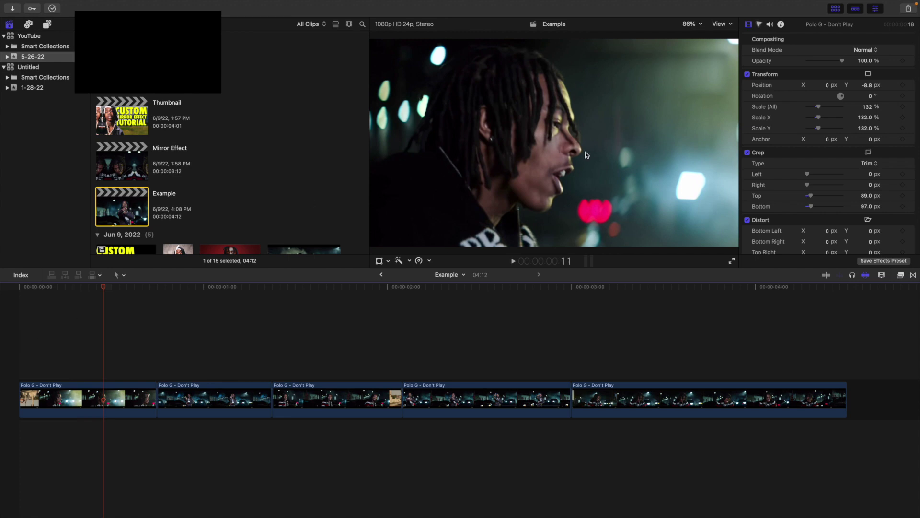
pyautogui.click(220, 336)
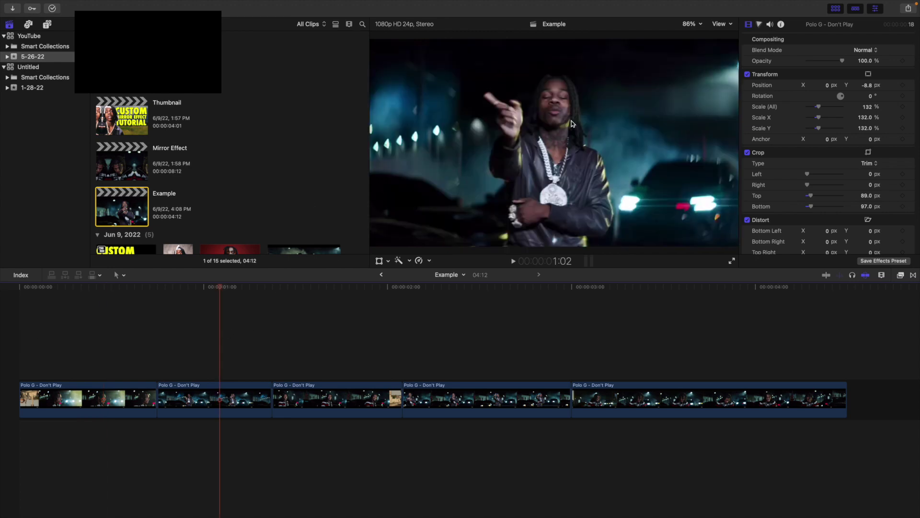
pyautogui.press('space')
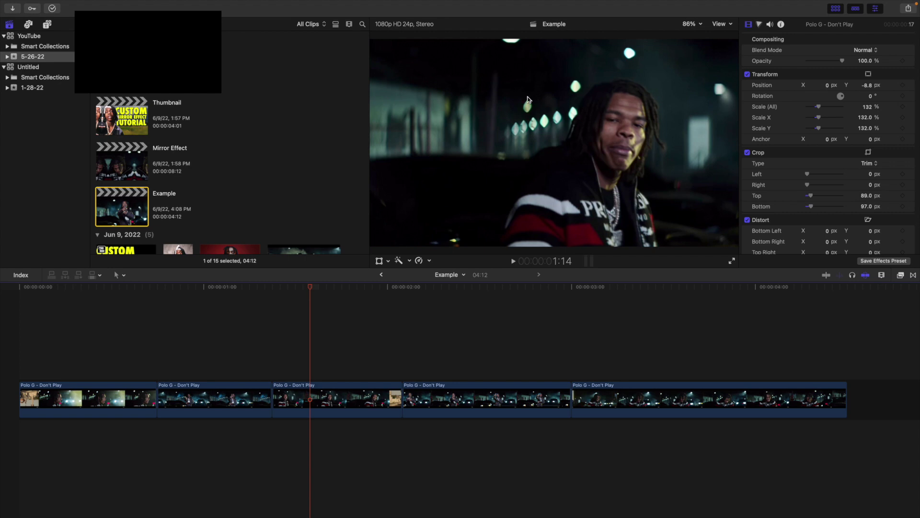
pyautogui.press('Home')
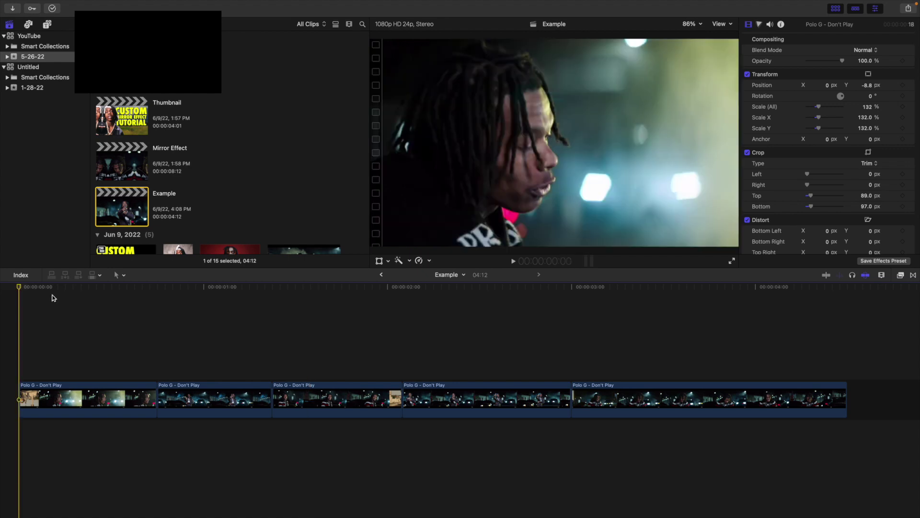
# Step: Search the effects for 'mirror' and drag the Mirror effect onto the first clip
pyautogui.click(901, 275)
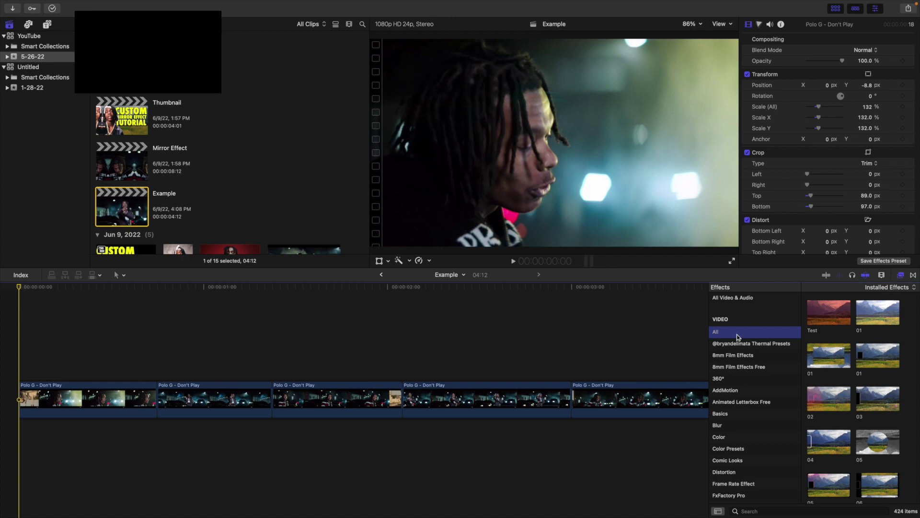
pyautogui.click(766, 509)
pyautogui.write('mirror')
pyautogui.moveTo(835, 311); pyautogui.dragTo(96, 389)
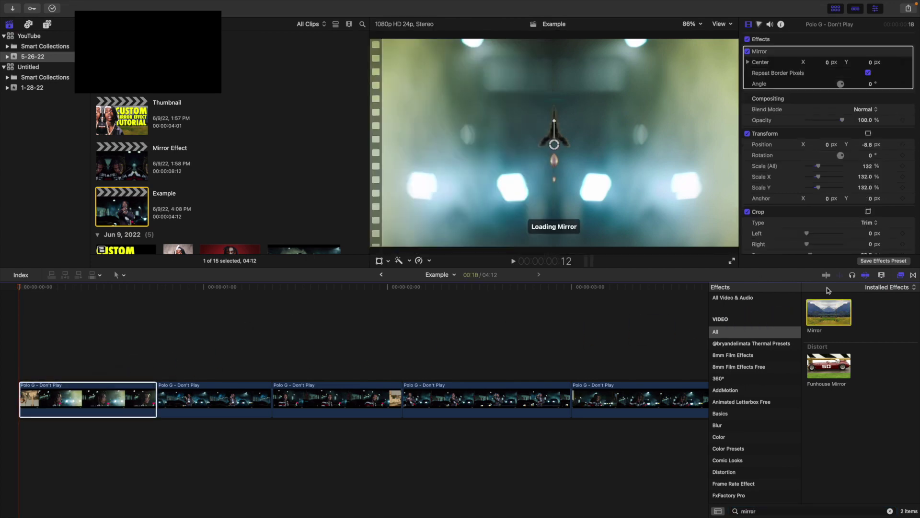
pyautogui.click(901, 275)
# Step: Preview the mirrored first clip, then set its Mirror Angle to 180°
pyautogui.click(22, 349)
pyautogui.press('space')
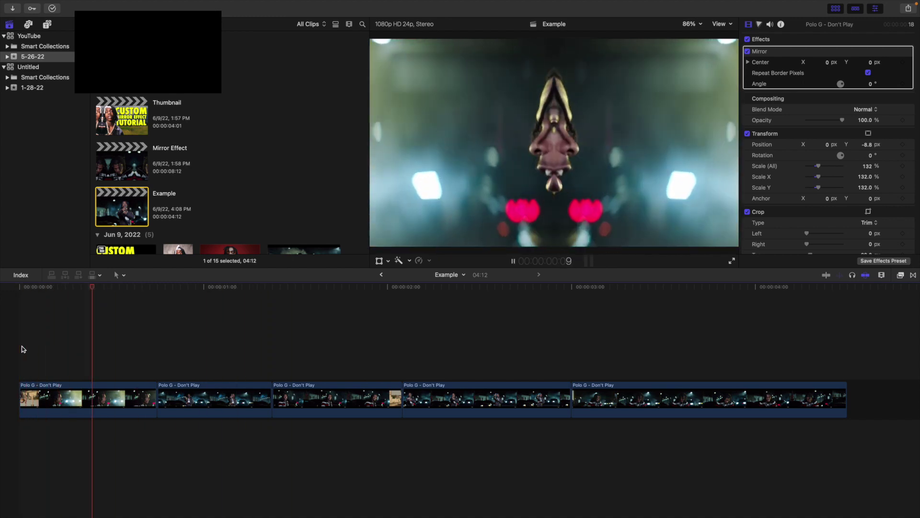
pyautogui.press('space')
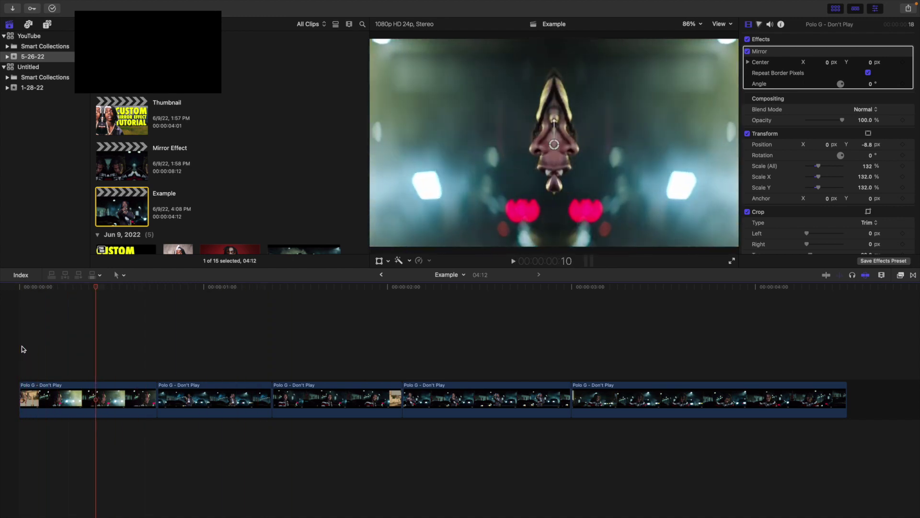
pyautogui.click(93, 395)
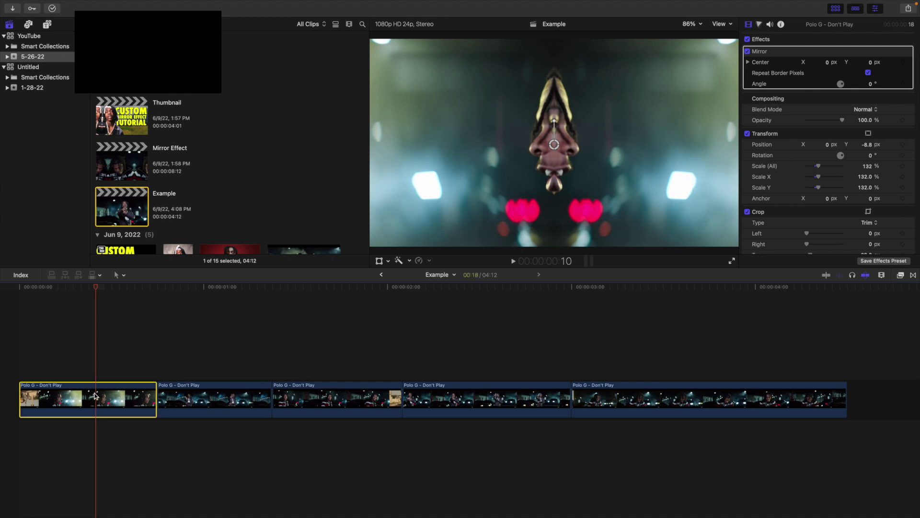
pyautogui.click(871, 84)
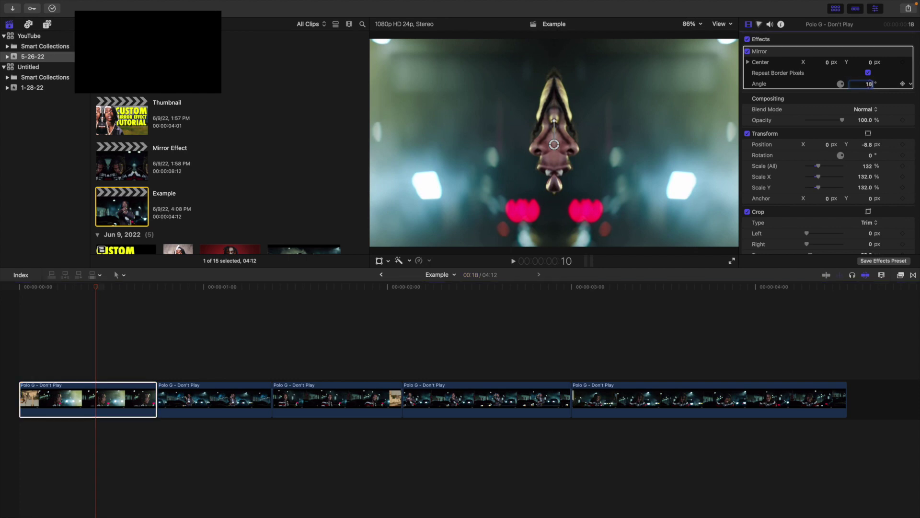
pyautogui.press('Return')
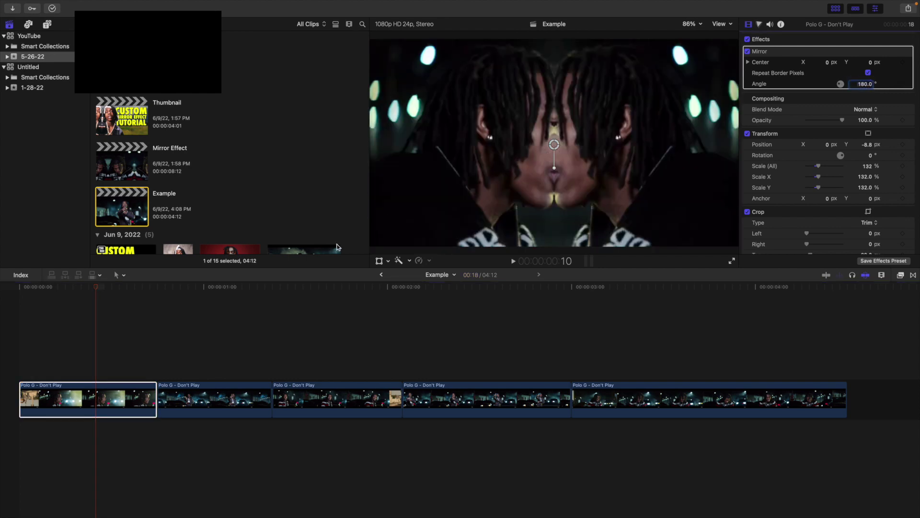
pyautogui.click(4, 322)
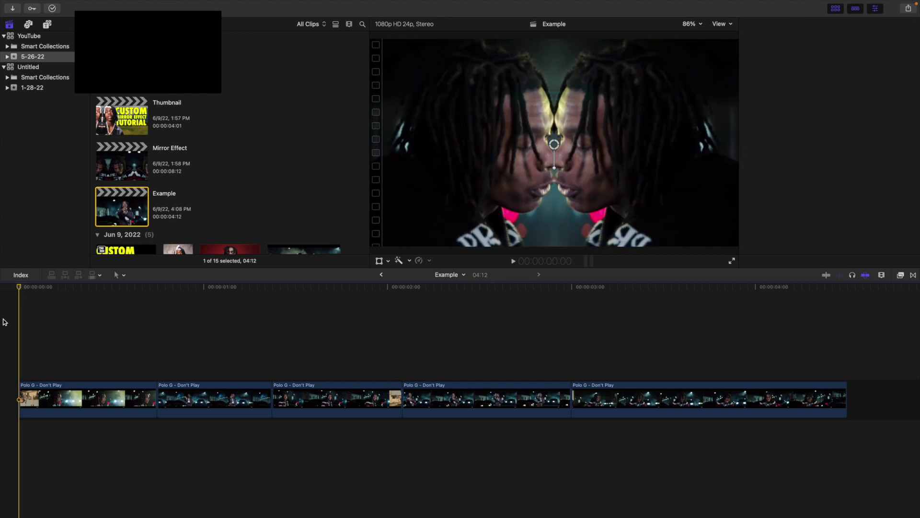
# Step: Stop at frame 13 and drag the Mirror center so two profiles face each other
pyautogui.press('space')
pyautogui.click(4, 322)
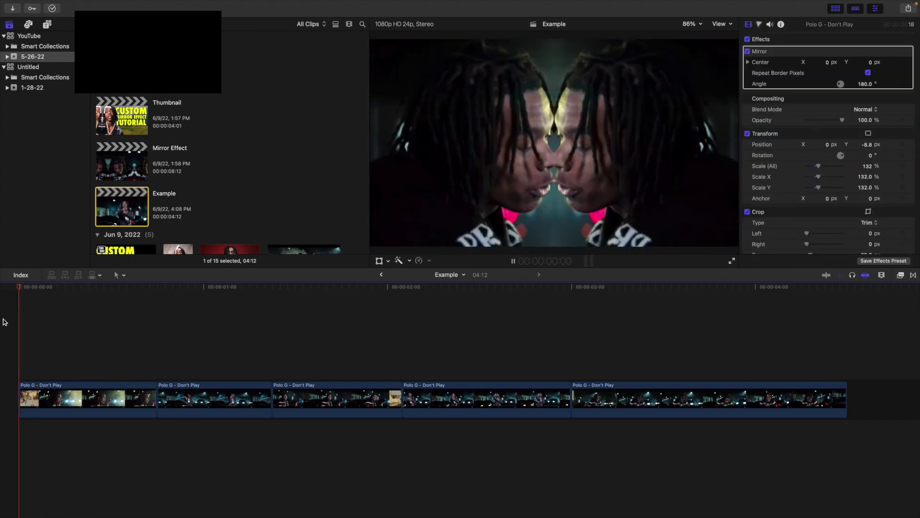
pyautogui.click(4, 322)
pyautogui.press('space')
pyautogui.click(94, 396)
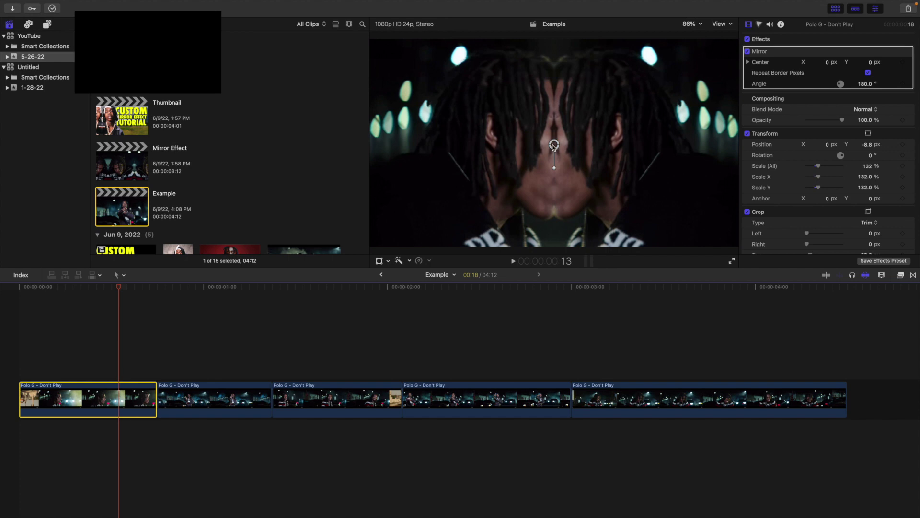
pyautogui.moveTo(555, 146); pyautogui.dragTo(611, 146)
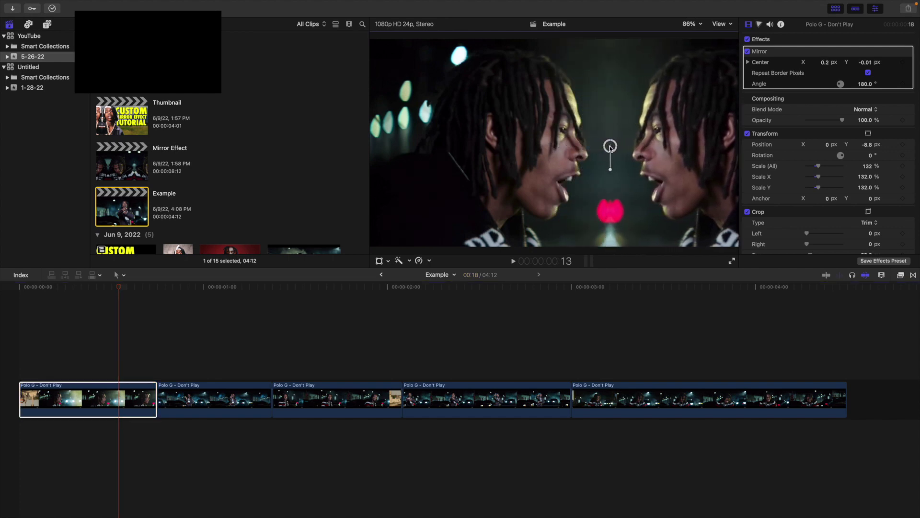
# Step: Show horizon guides and shift the first clip to Position X -320.4 px, centring the seam
pyautogui.click(720, 23)
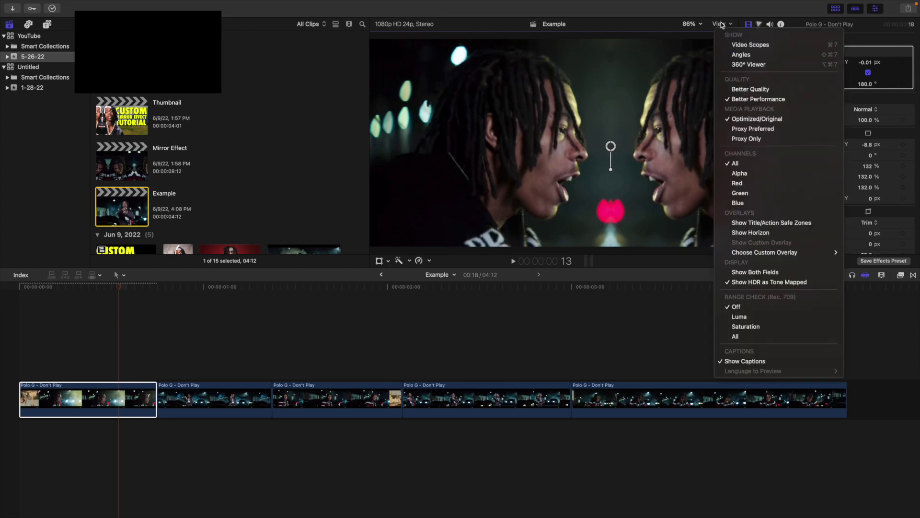
pyautogui.click(740, 231)
pyautogui.moveTo(827, 144); pyautogui.dragTo(771, 145)
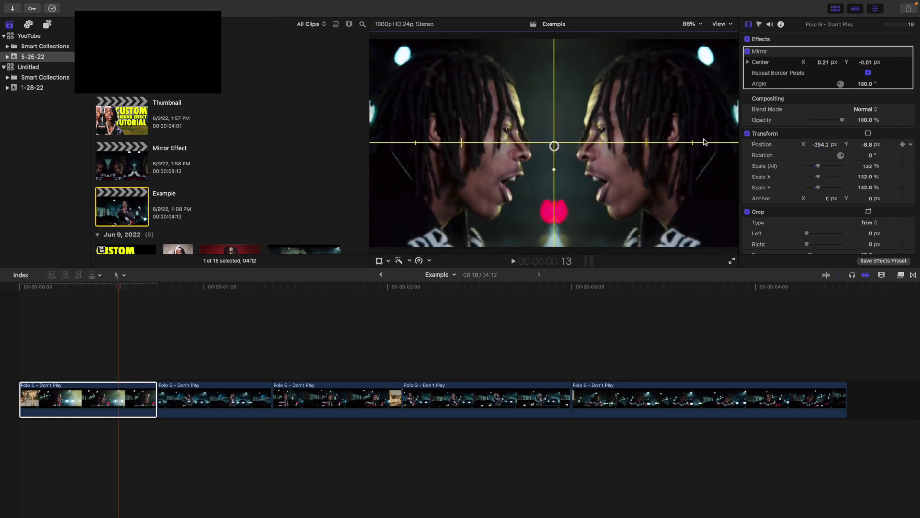
pyautogui.moveTo(555, 146); pyautogui.dragTo(608, 146)
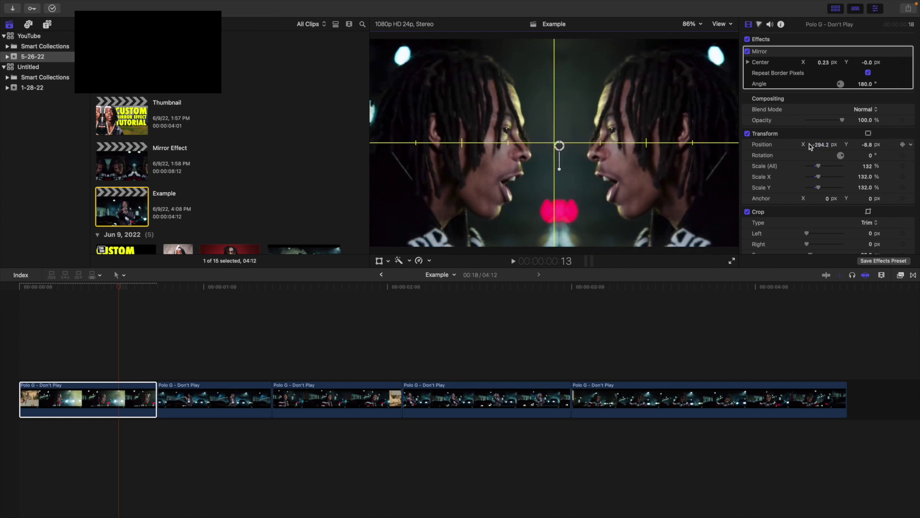
pyautogui.moveTo(821, 144); pyautogui.dragTo(818, 144)
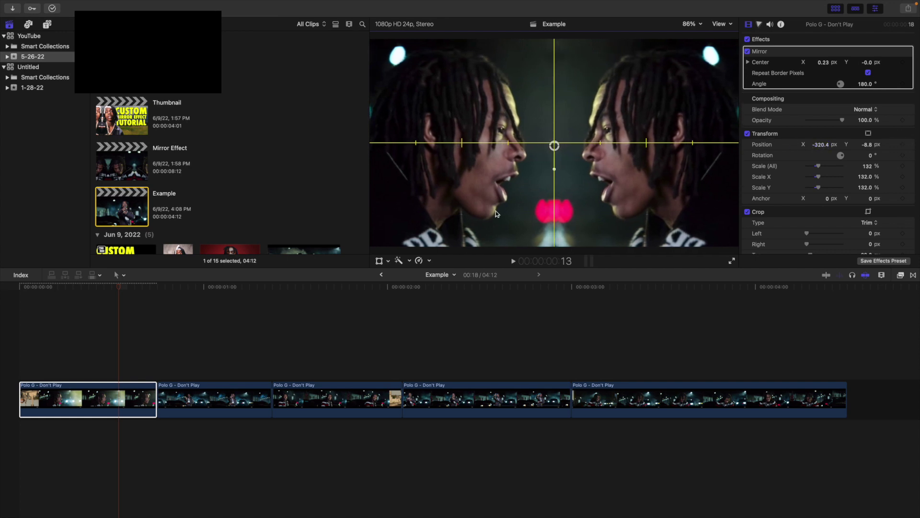
# Step: Hide the horizon guides and play the mirrored clip back from the start
pyautogui.press('Home')
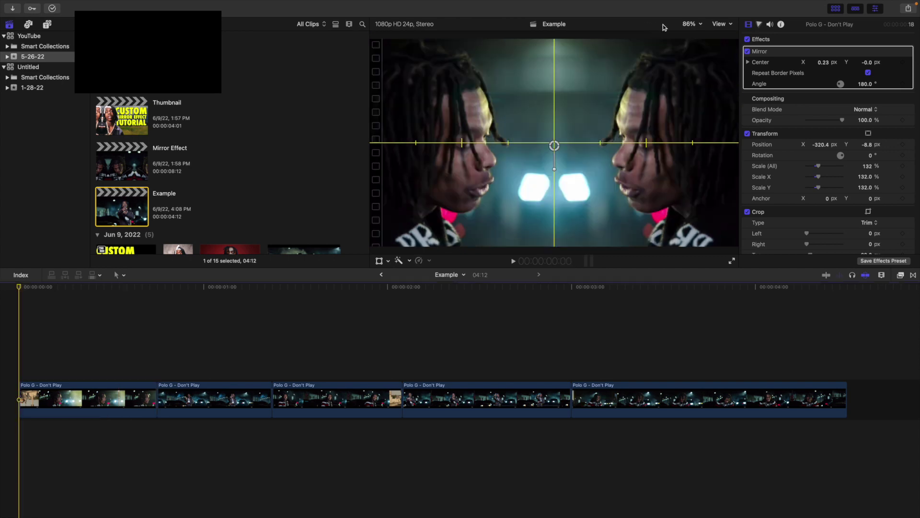
pyautogui.click(724, 25)
pyautogui.click(235, 358)
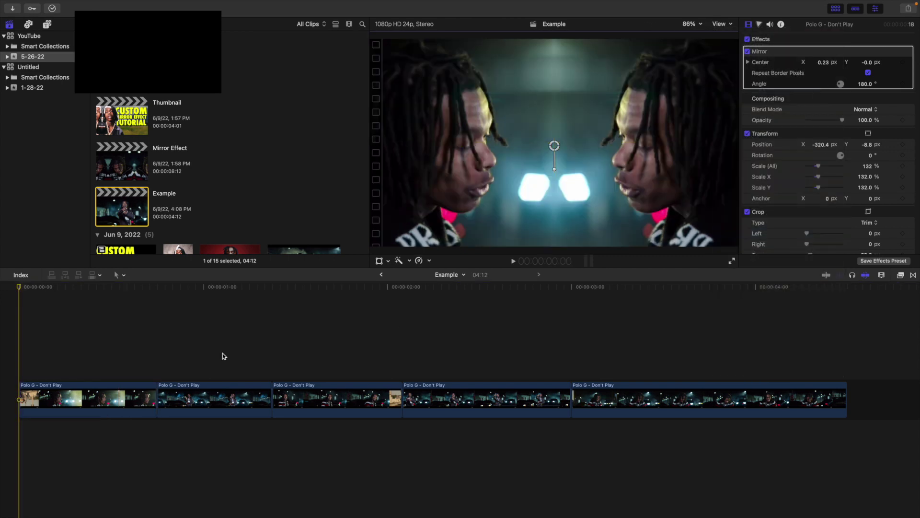
pyautogui.click(19, 344)
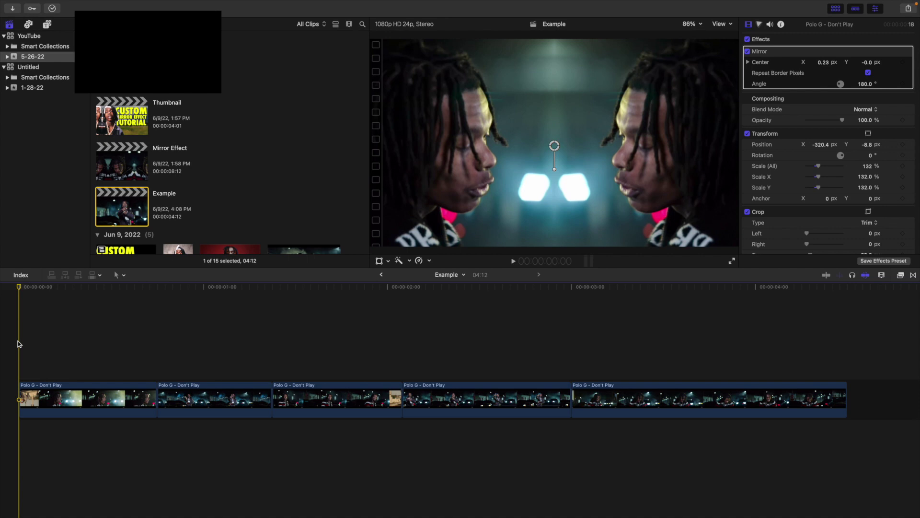
pyautogui.press('space')
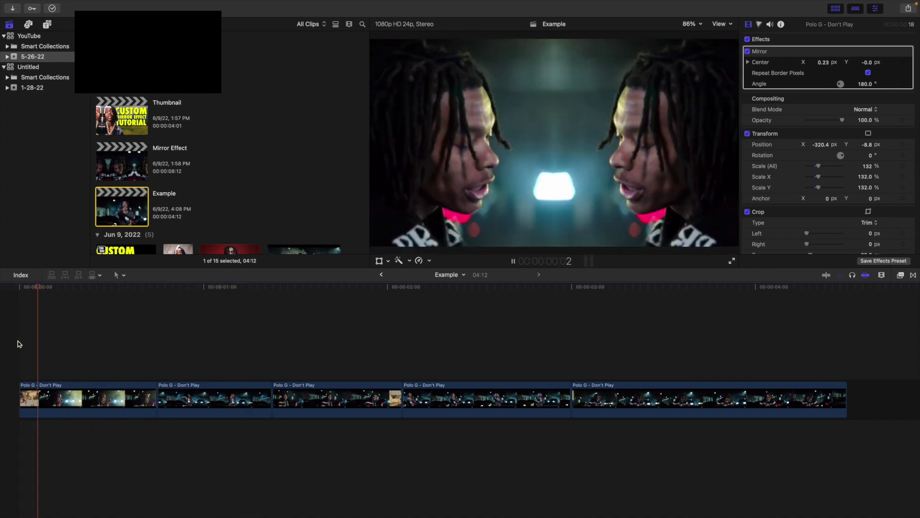
pyautogui.press('Home')
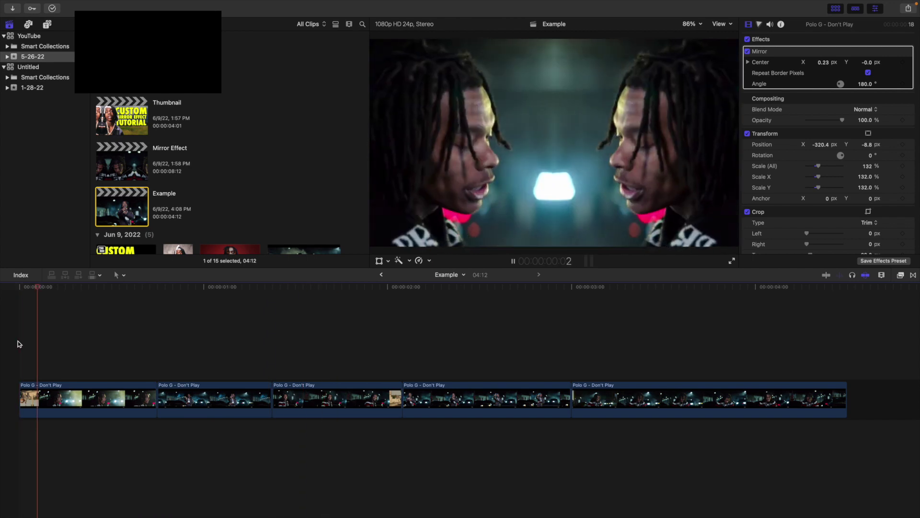
pyautogui.press('Home')
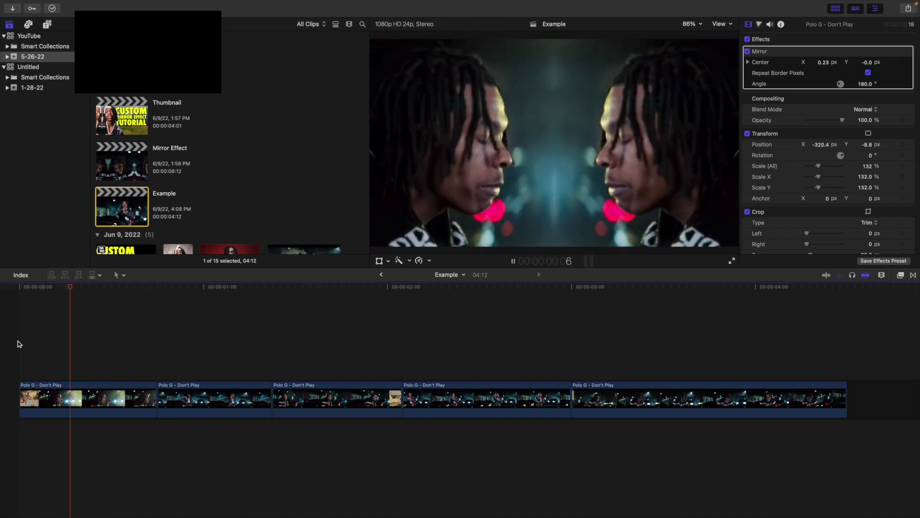
# Step: Replay the project, then try shifting the first clip's Mirror center and undo it
pyautogui.press('Home')
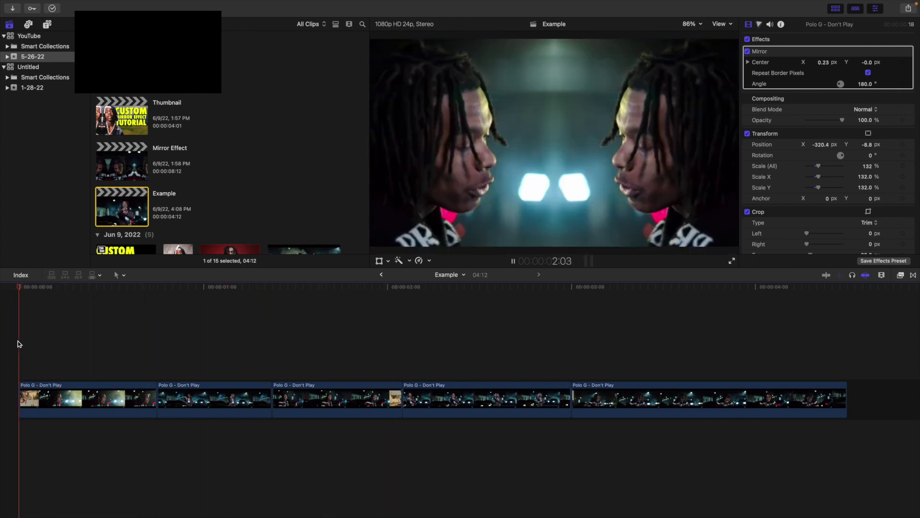
pyautogui.press('Home')
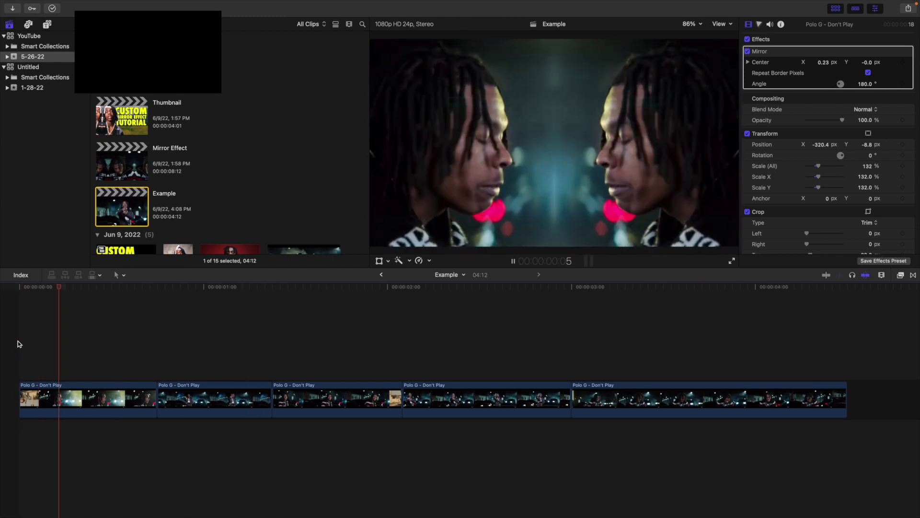
pyautogui.press('Home')
pyautogui.press('space')
pyautogui.click(93, 402)
pyautogui.moveTo(555, 146)
pyautogui.mouseDown()
pyautogui.moveTo(579, 148)
pyautogui.moveTo(566, 149)
pyautogui.mouseUp()
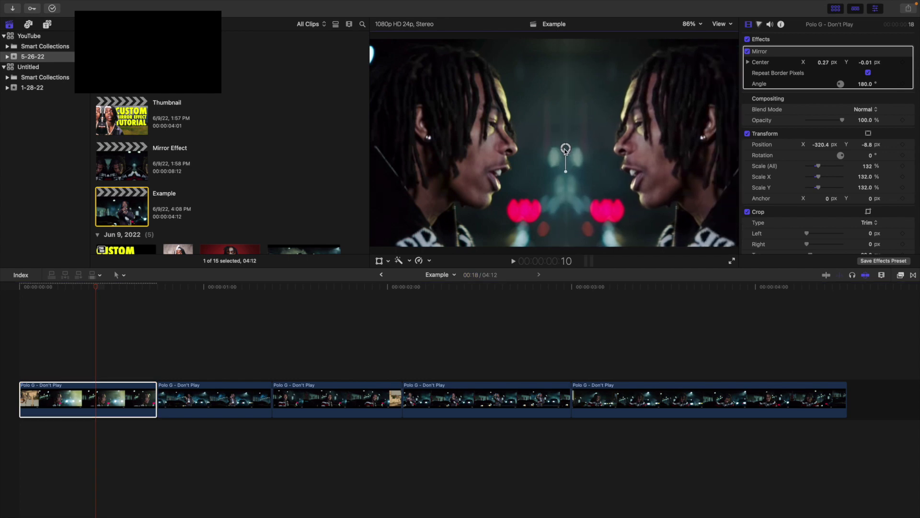
pyautogui.press('super+z')
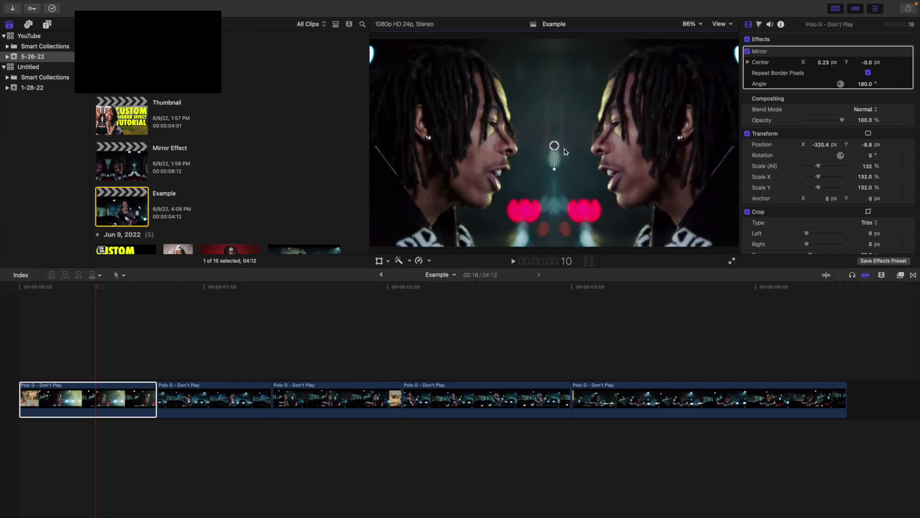
# Step: Play the timeline again and park the playhead in the second clip
pyautogui.click(7, 306)
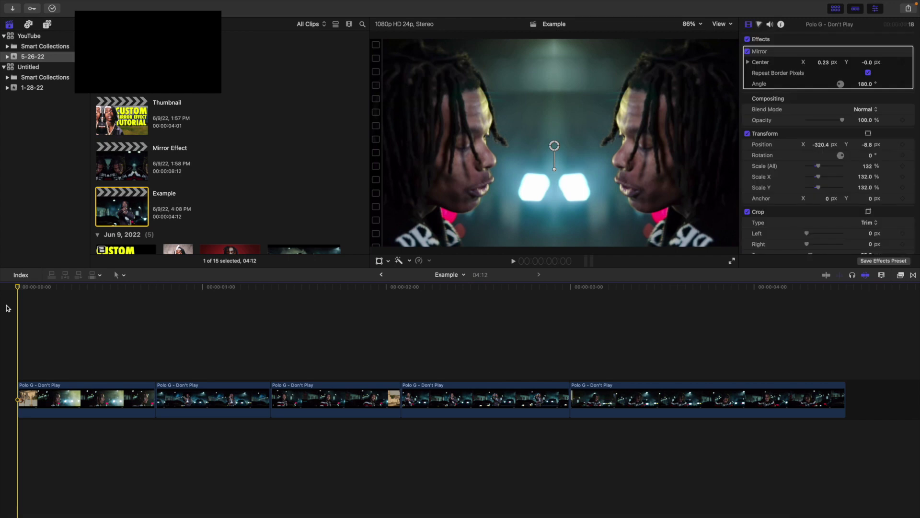
pyautogui.press('space')
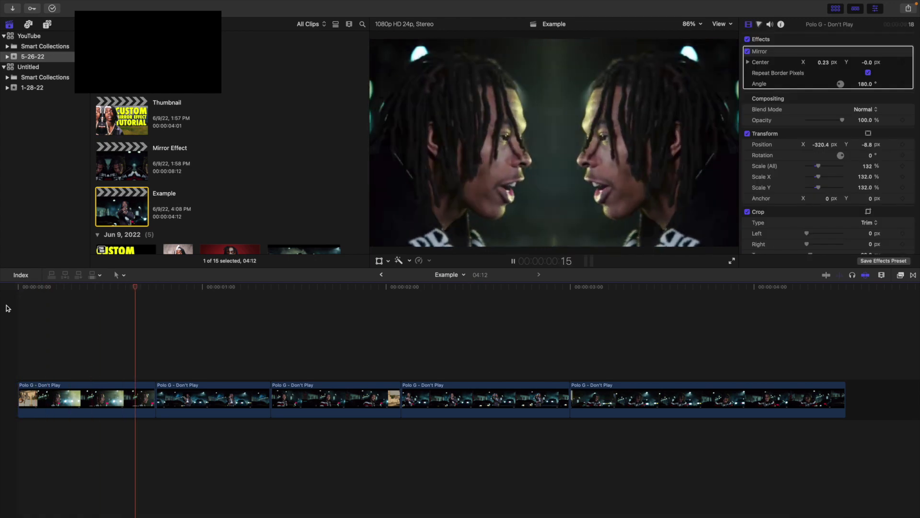
pyautogui.press('space')
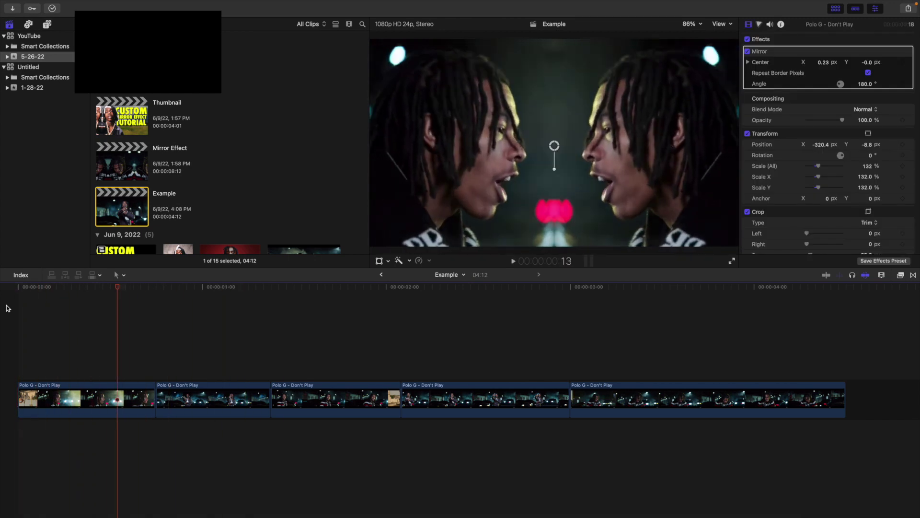
pyautogui.click(186, 317)
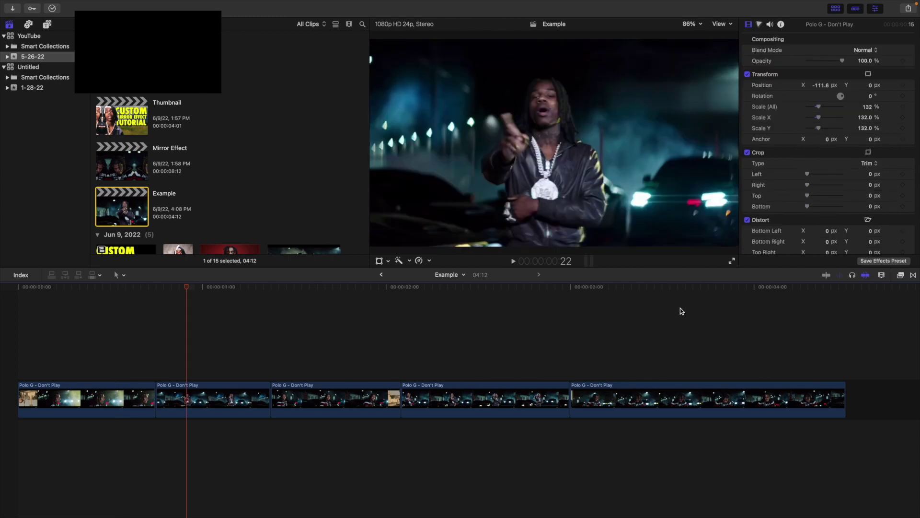
# Step: Clear the 'mirror' search and apply Kaleidotile from the Tiling category to the second clip
pyautogui.click(900, 276)
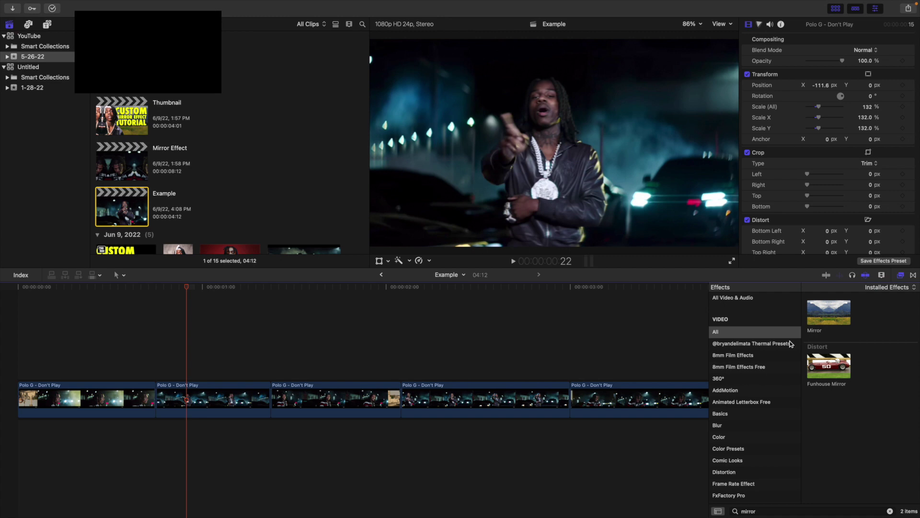
pyautogui.press('BackSpace')
pyautogui.scroll(-10, 759, 429)
pyautogui.scroll(-3, 758, 433)
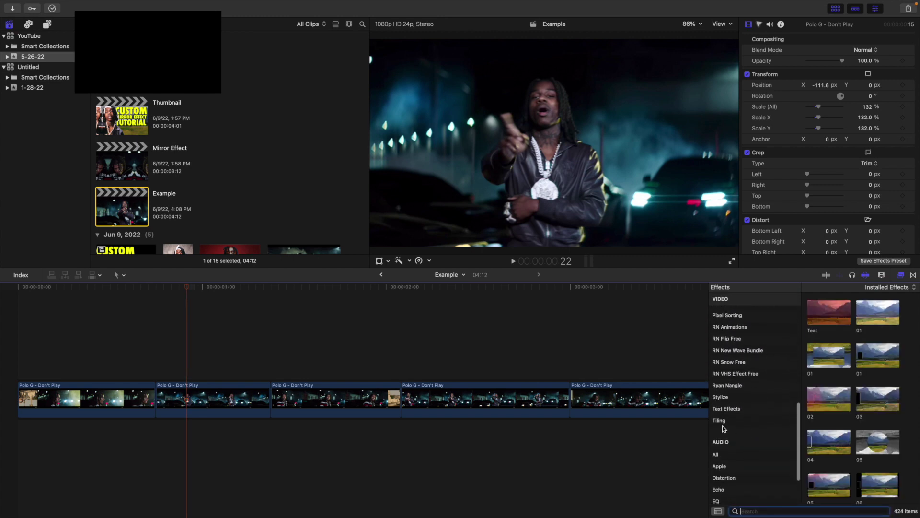
pyautogui.click(725, 421)
pyautogui.moveTo(873, 320); pyautogui.dragTo(216, 398)
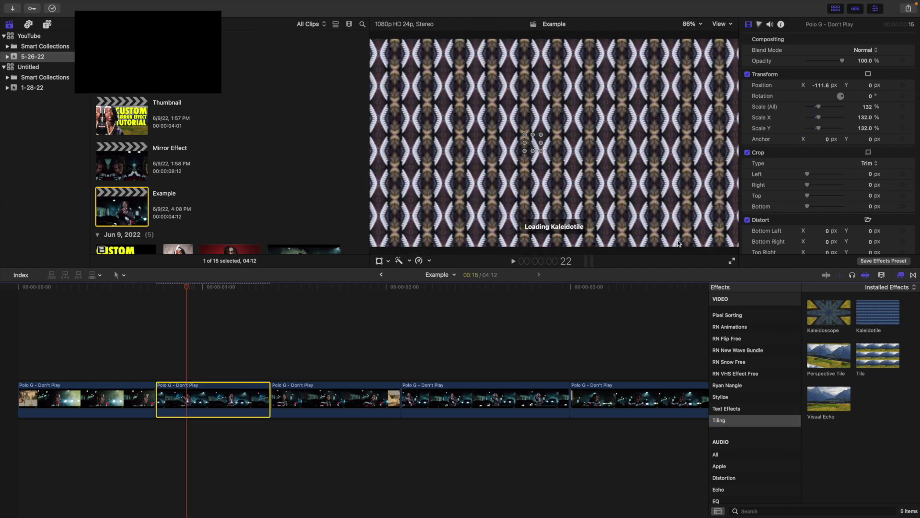
pyautogui.click(902, 276)
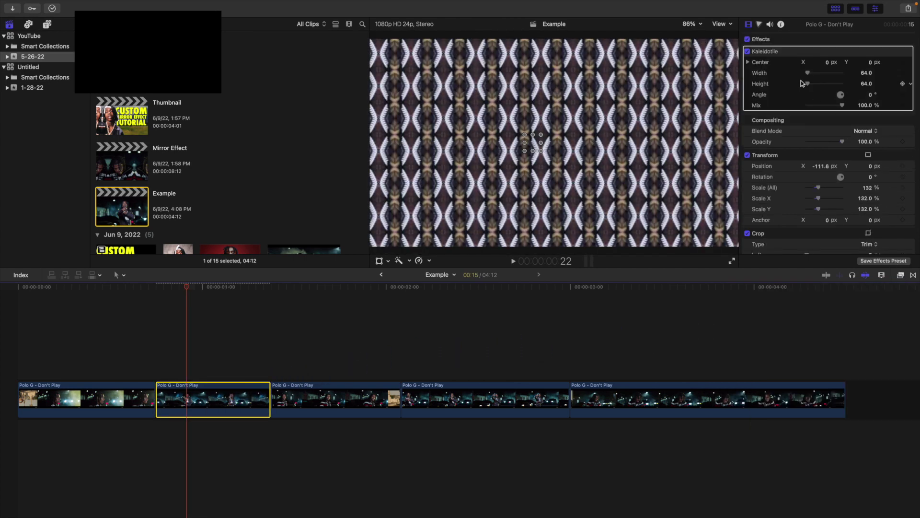
# Step: Stretch the Kaleidotile tiles taller, shift the clip to X -40 px, set width 673, and preview
pyautogui.moveTo(809, 85)
pyautogui.mouseDown()
pyautogui.moveTo(822, 84)
pyautogui.moveTo(821, 73)
pyautogui.mouseUp()
pyautogui.moveTo(539, 154); pyautogui.dragTo(553, 153)
pyautogui.moveTo(818, 169); pyautogui.dragTo(805, 168)
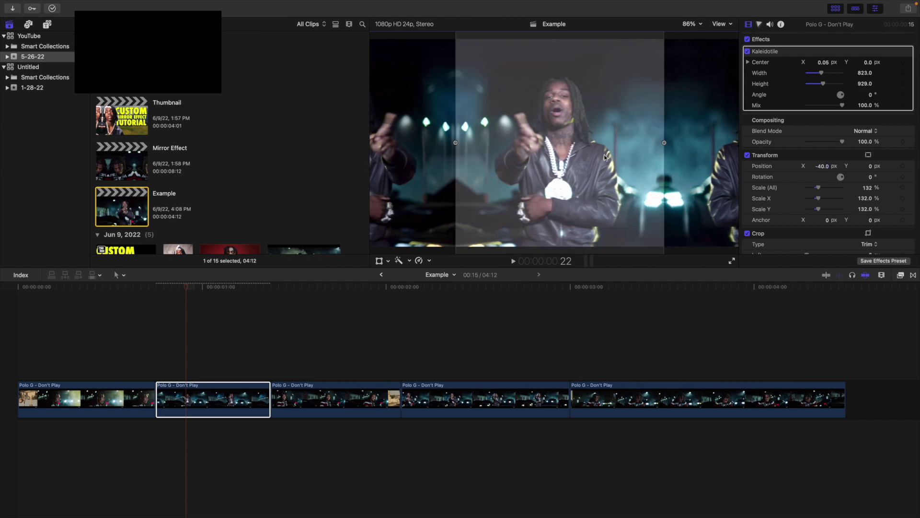
pyautogui.moveTo(821, 76); pyautogui.dragTo(819, 73)
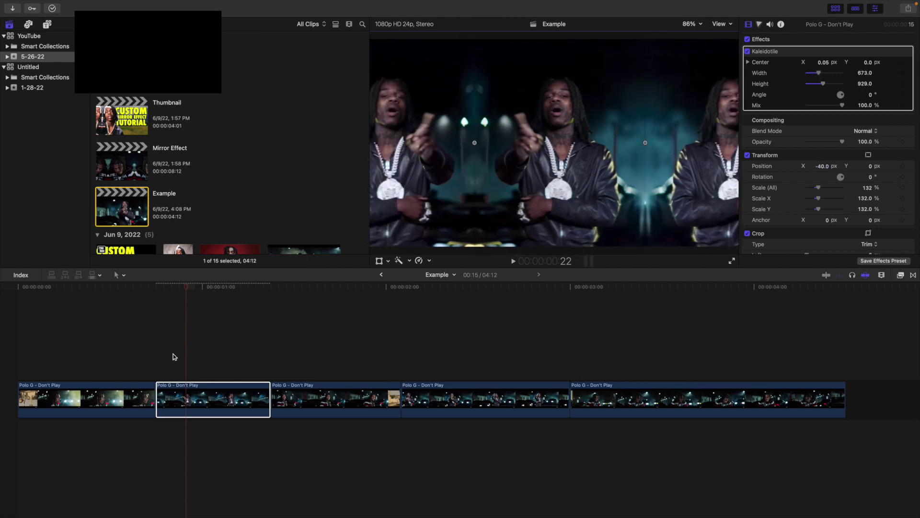
pyautogui.click(159, 350)
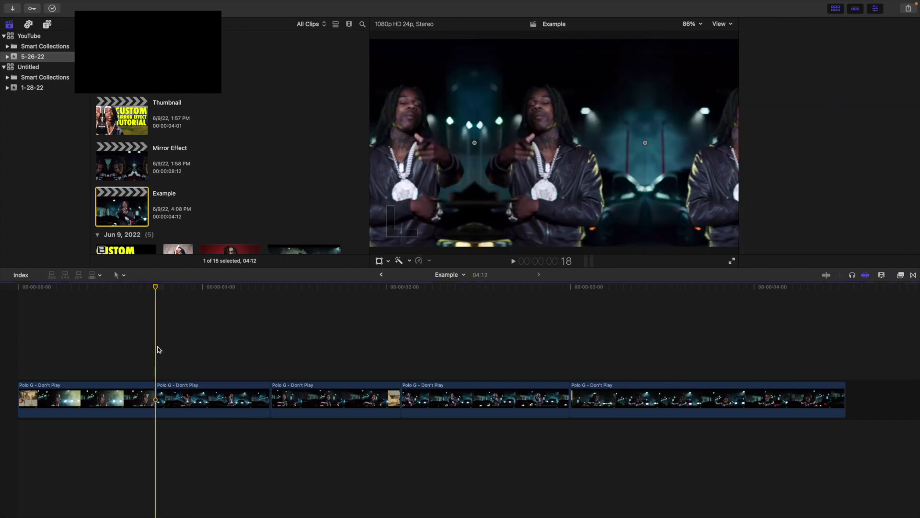
pyautogui.press('space')
pyautogui.click(160, 350)
pyautogui.press('space')
# Step: Narrow the Kaleidotile width to 262 and play the second clip back
pyautogui.click(220, 398)
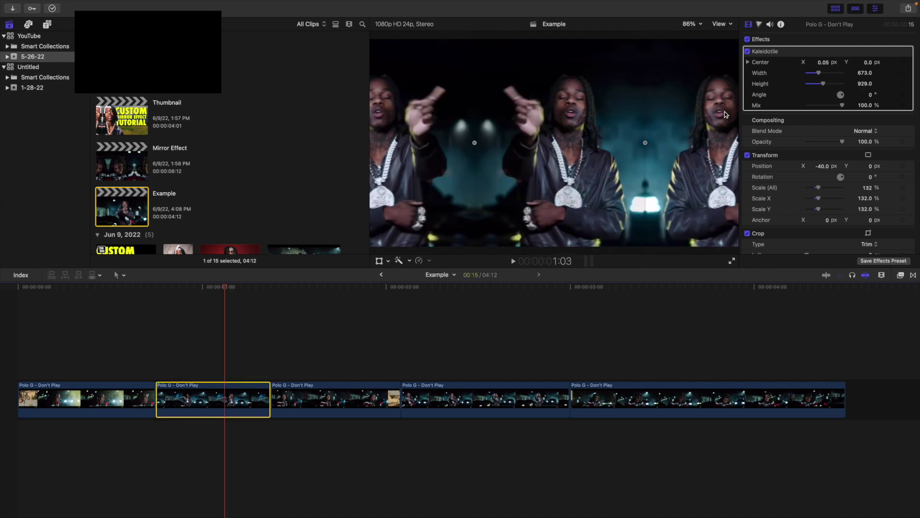
pyautogui.moveTo(820, 75); pyautogui.dragTo(810, 75)
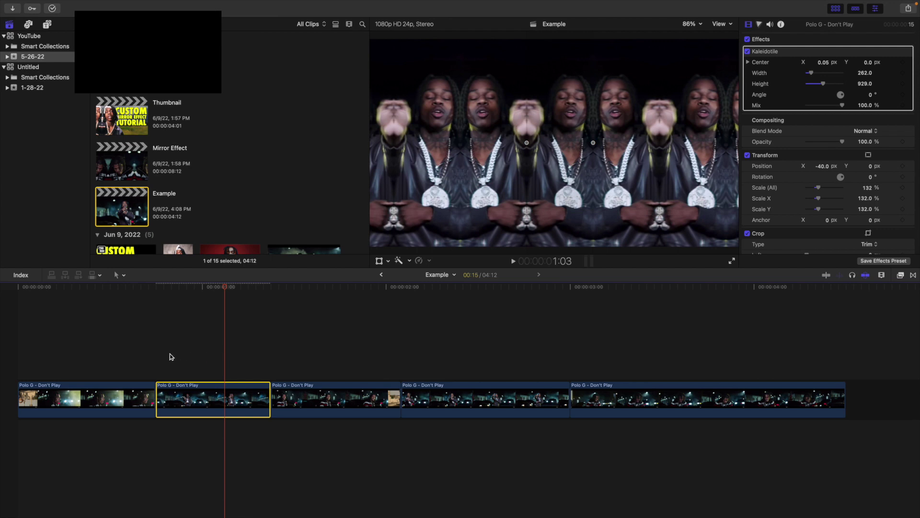
pyautogui.click(158, 345)
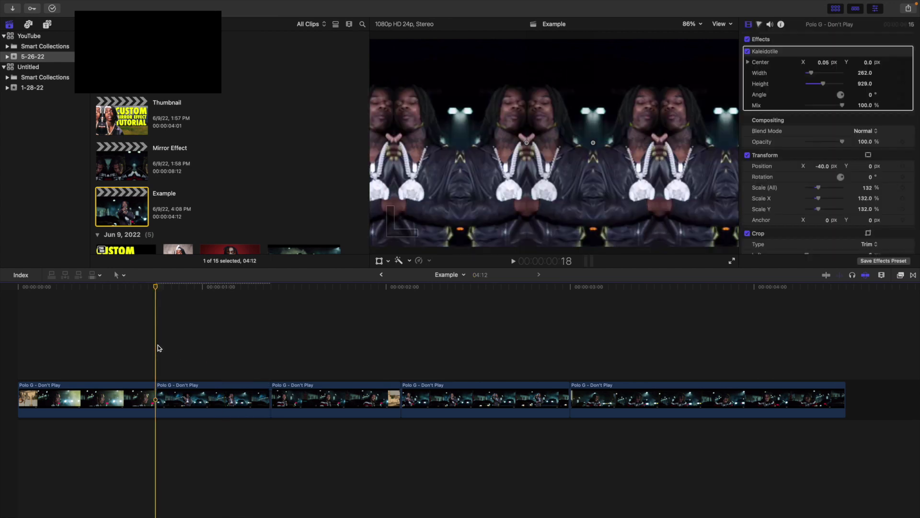
pyautogui.press('space')
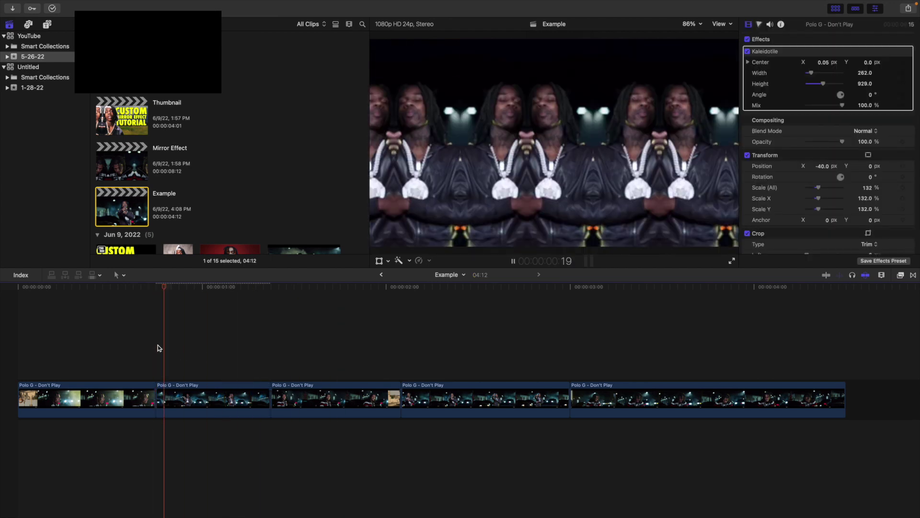
# Step: Widen the Kaleidotile tiles to 698 and nudge the Kaleidotile center slightly left
pyautogui.click(208, 395)
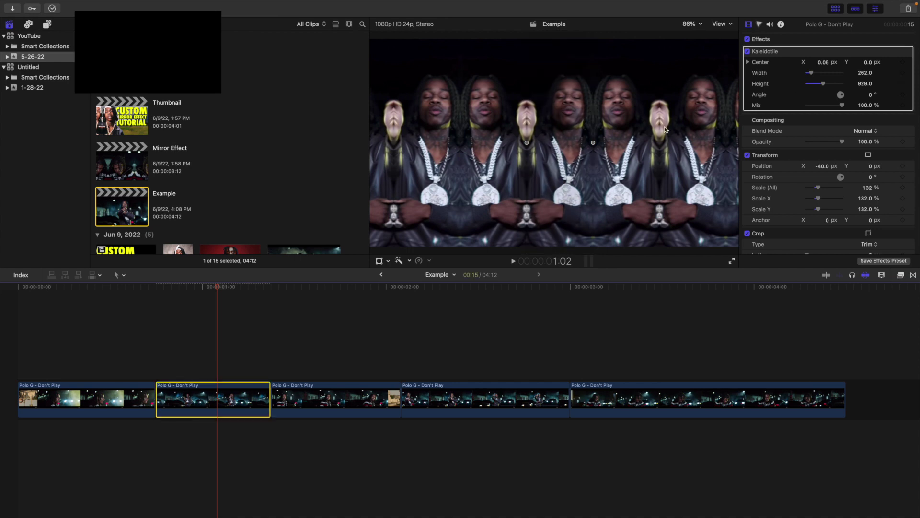
pyautogui.moveTo(812, 73); pyautogui.dragTo(819, 73)
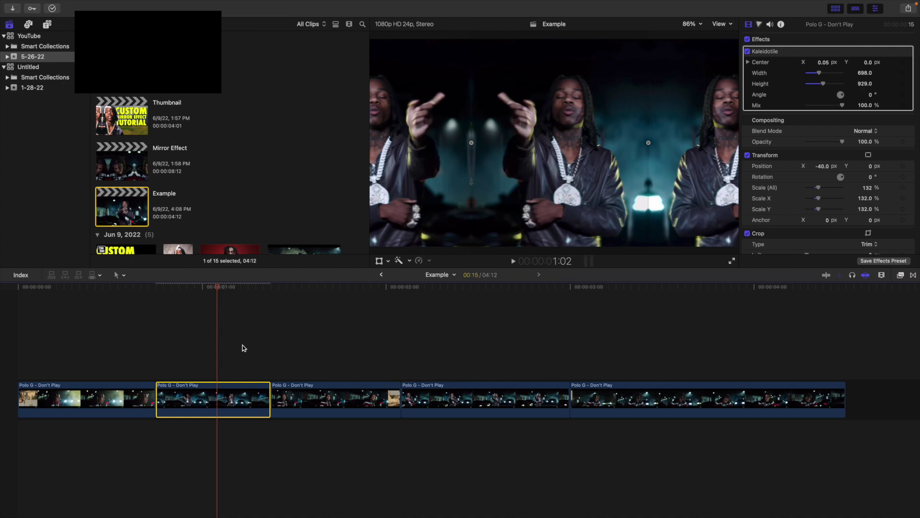
pyautogui.click(551, 177)
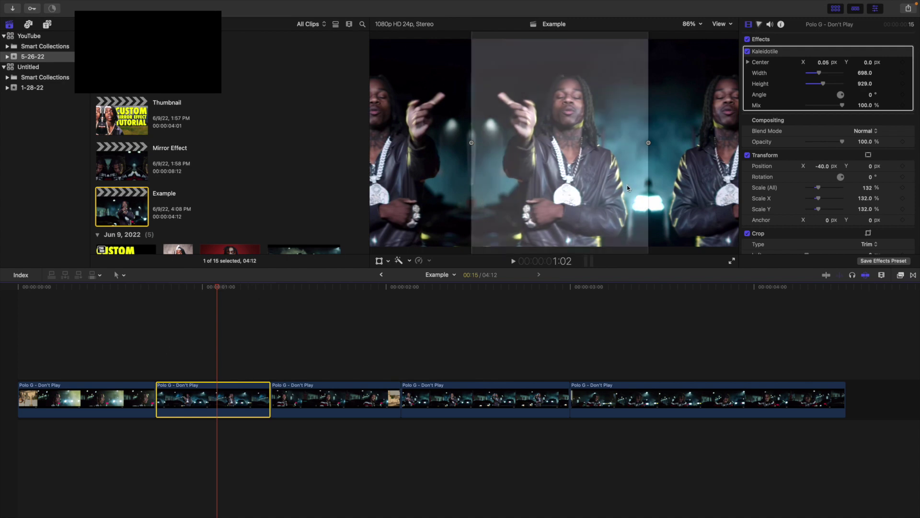
pyautogui.moveTo(552, 179); pyautogui.dragTo(548, 179)
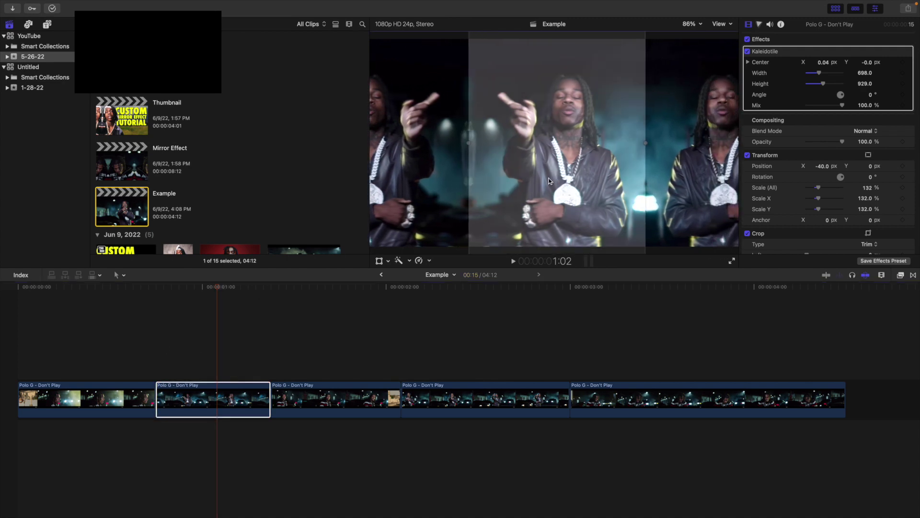
pyautogui.click(13, 351)
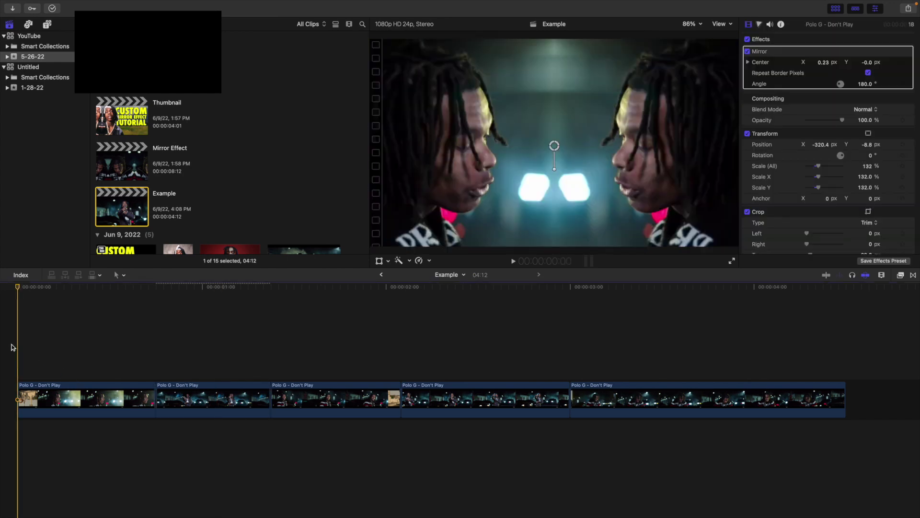
# Step: Replay the project from the start, undoing and redoing the first clip's mirror edits to compare
pyautogui.press('space')
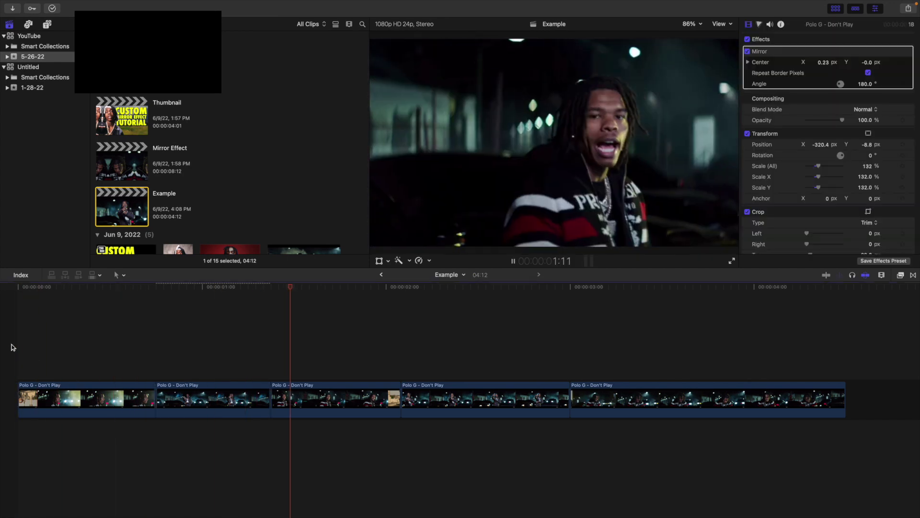
pyautogui.press('Home')
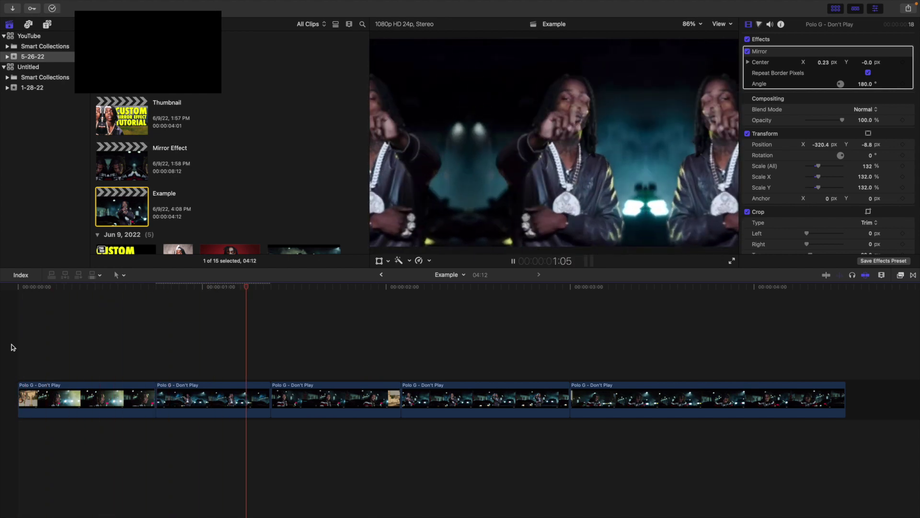
pyautogui.click(13, 347)
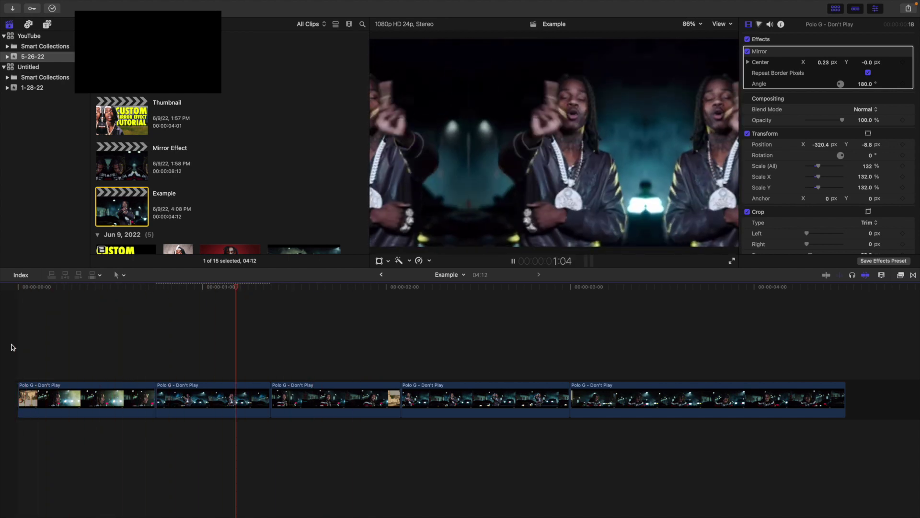
pyautogui.press('Home')
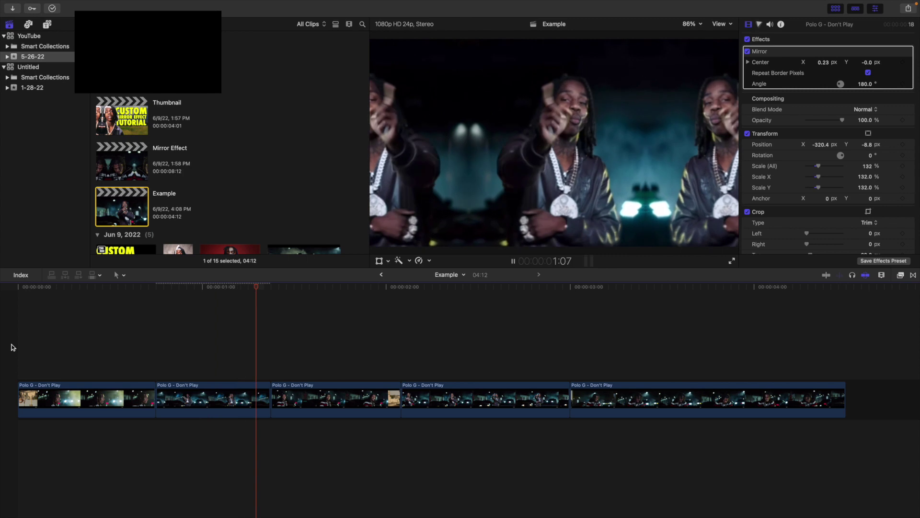
pyautogui.press('Home')
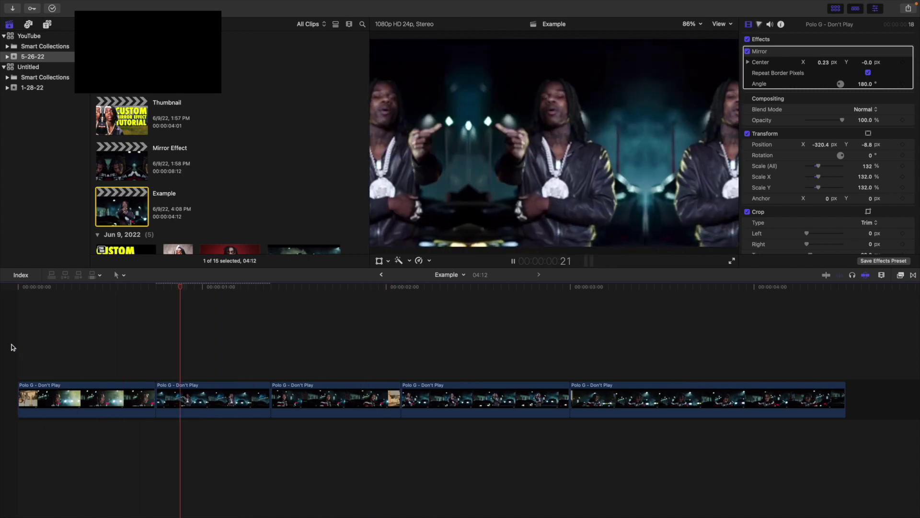
pyautogui.press('Home')
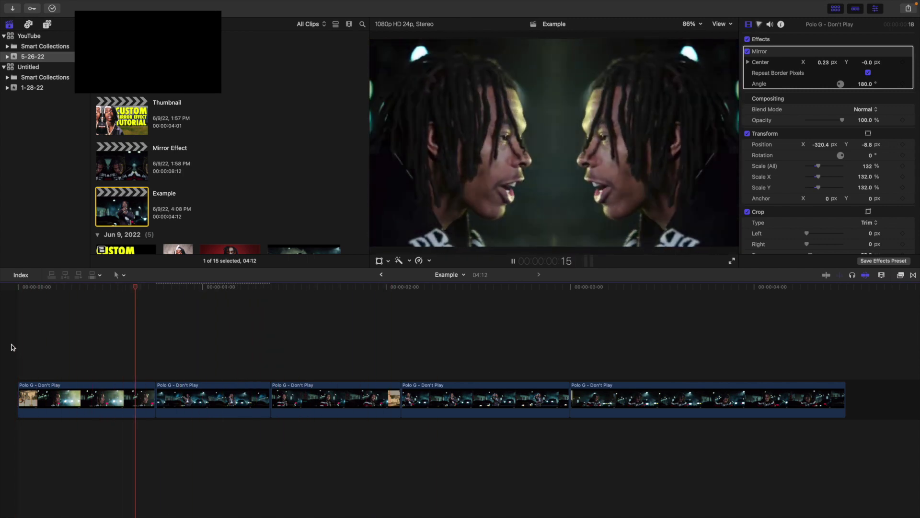
pyautogui.press('space')
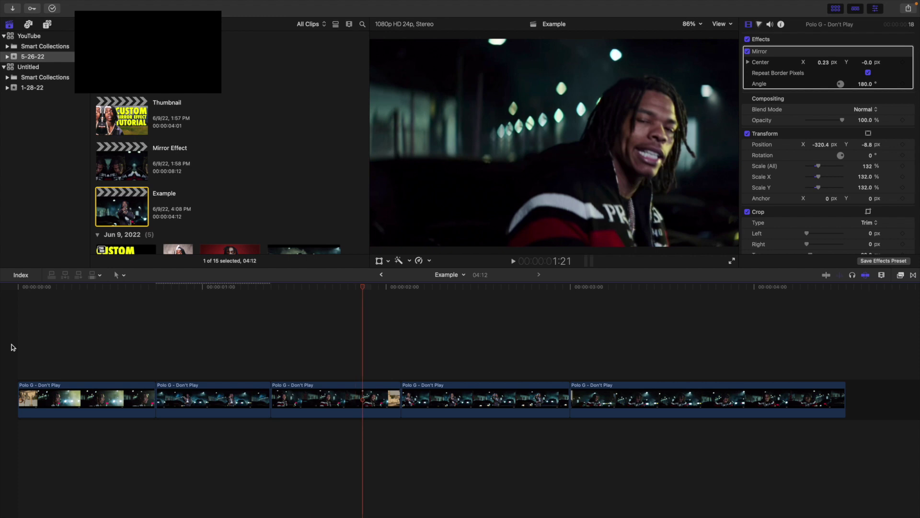
pyautogui.press('super+z')
pyautogui.press('super+shift+z')
pyautogui.press('Home')
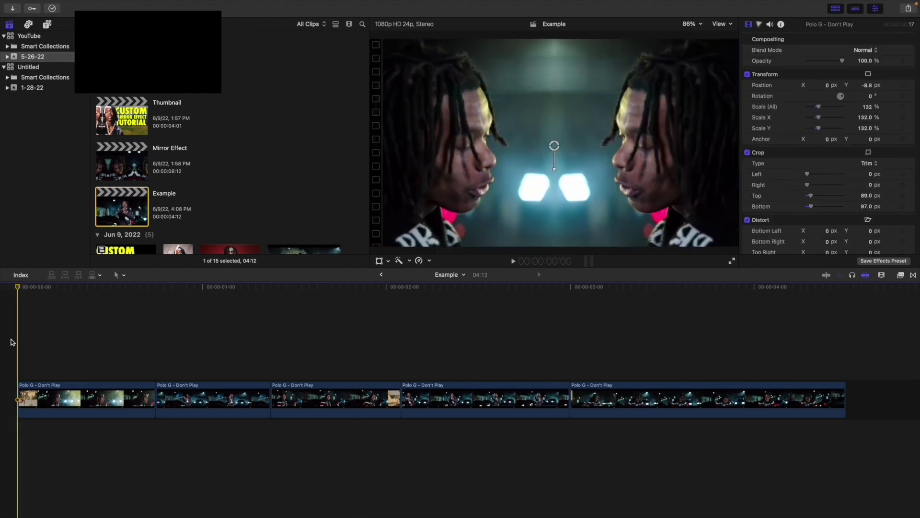
pyautogui.press('space')
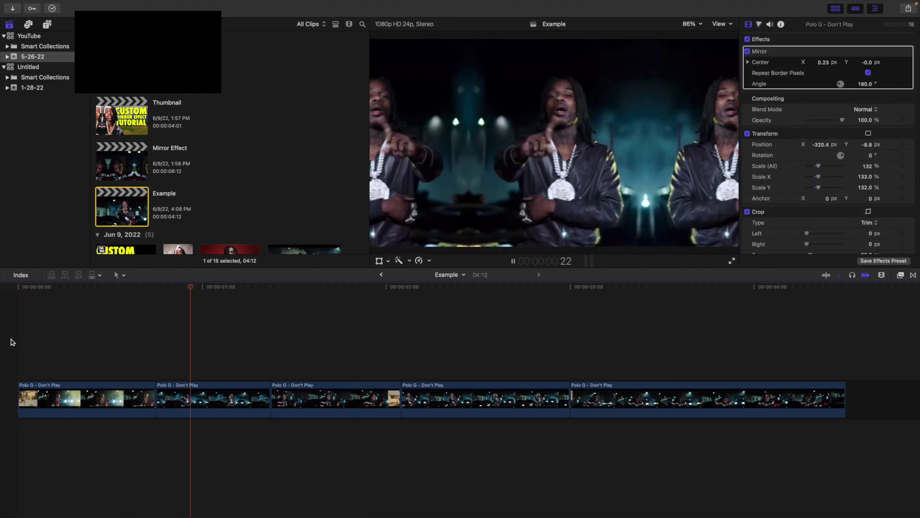
pyautogui.press('Home')
pyautogui.press('space')
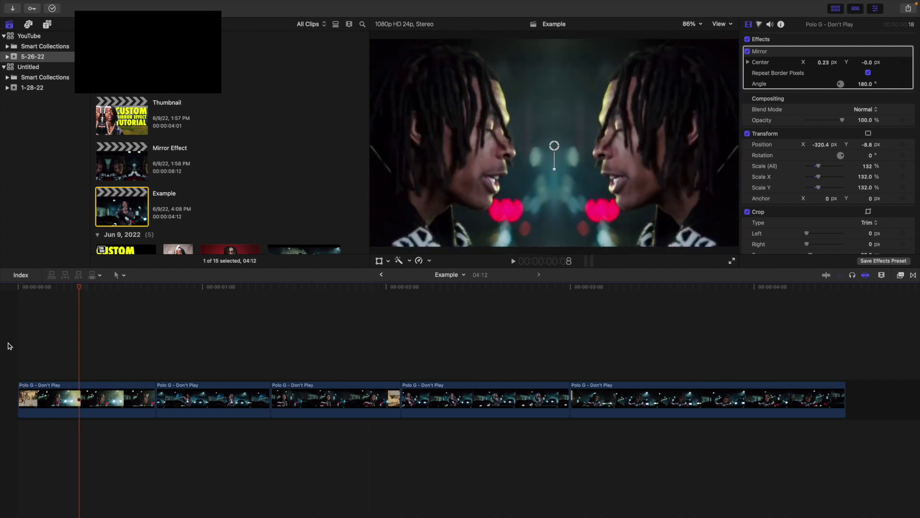
# Step: Check both clips, then shift the first clip's Position X to -315.5 px and replay
pyautogui.click(96, 384)
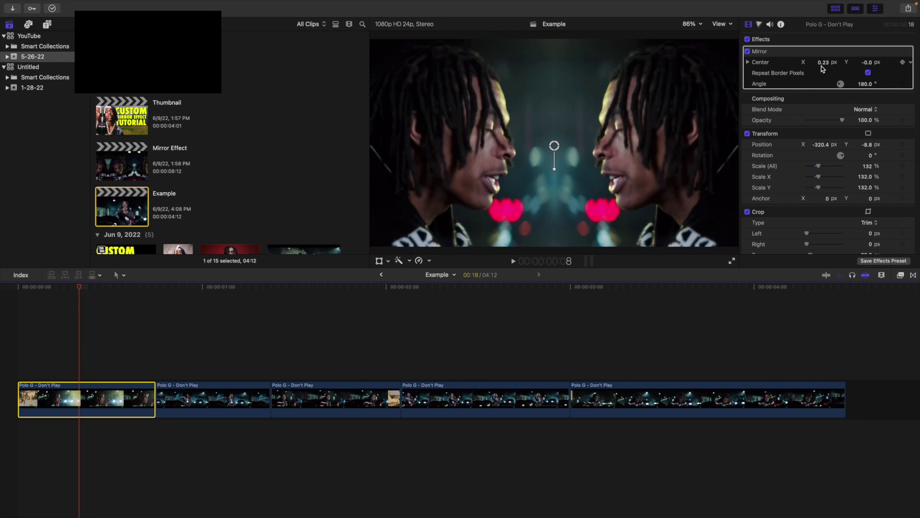
pyautogui.click(188, 395)
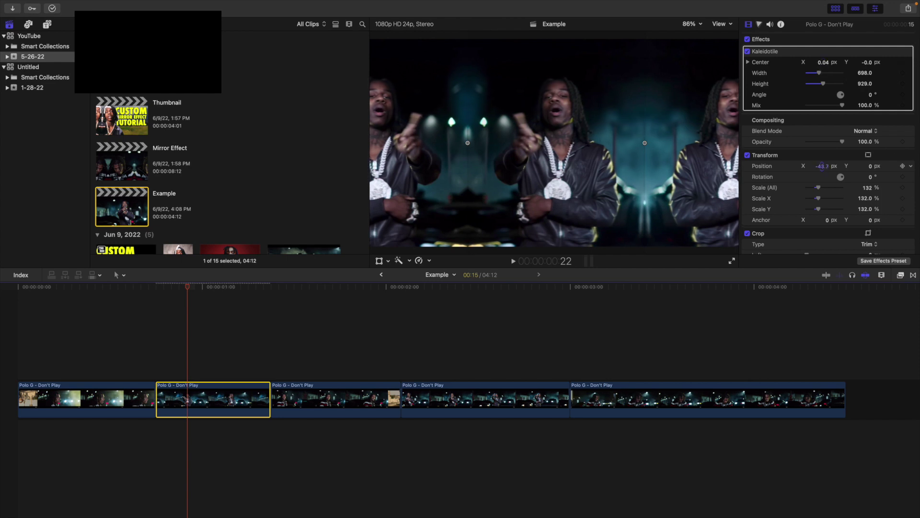
pyautogui.click(100, 365)
pyautogui.click(88, 389)
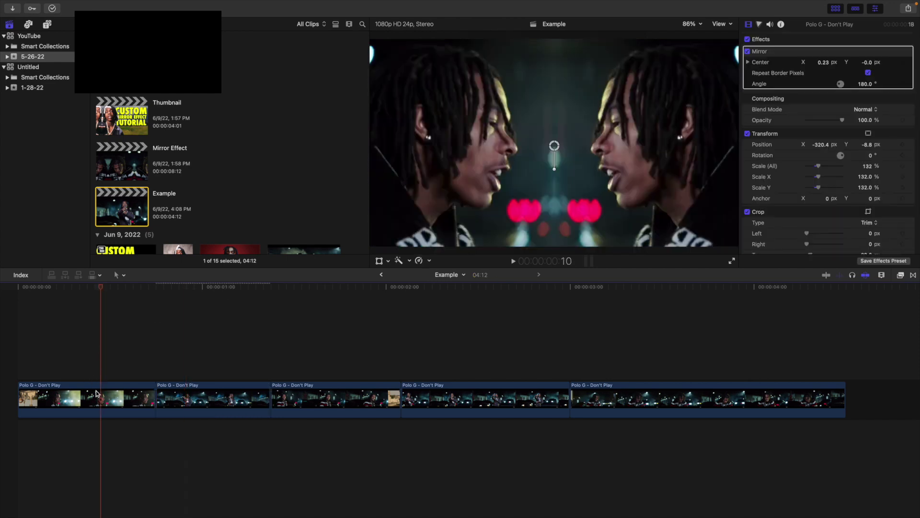
pyautogui.moveTo(824, 145); pyautogui.dragTo(419, 287)
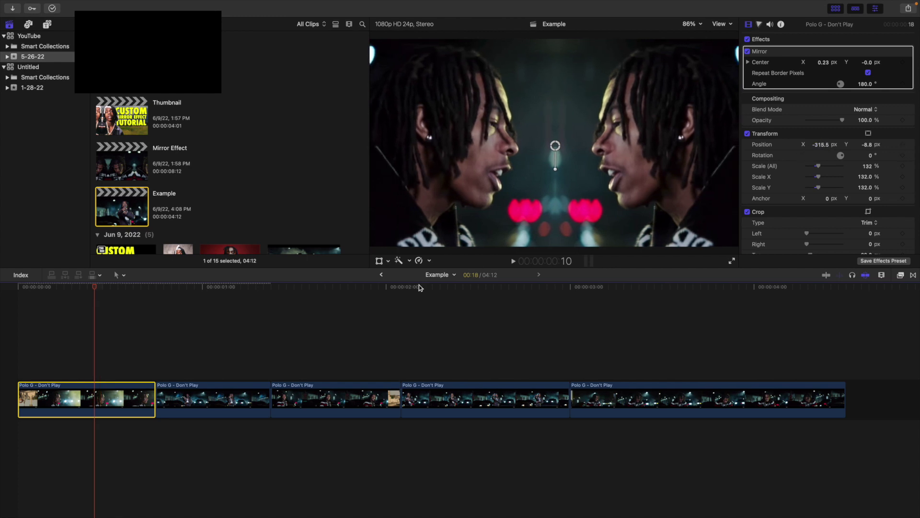
pyautogui.click(4, 322)
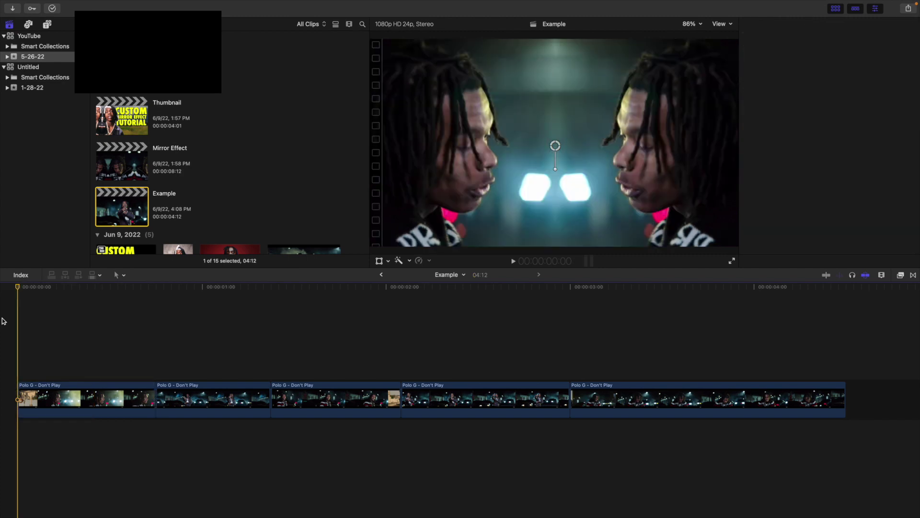
pyautogui.press('space')
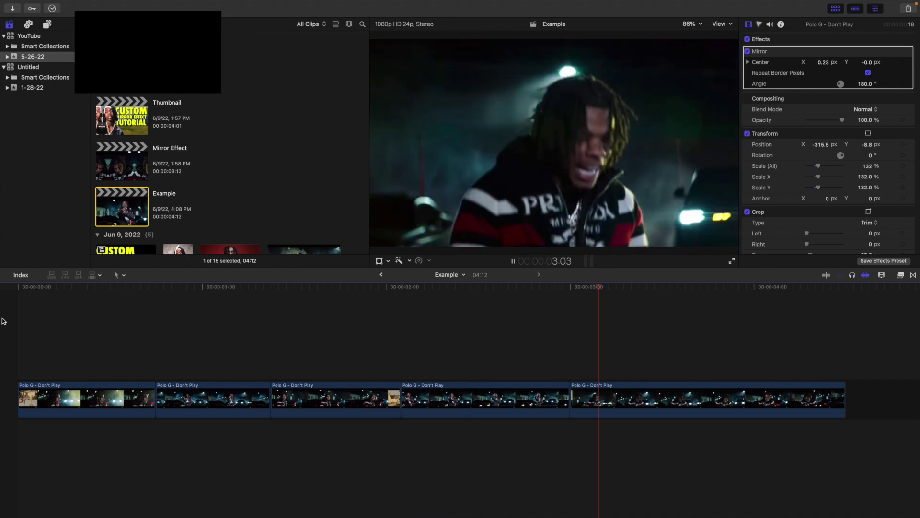
pyautogui.press('Home')
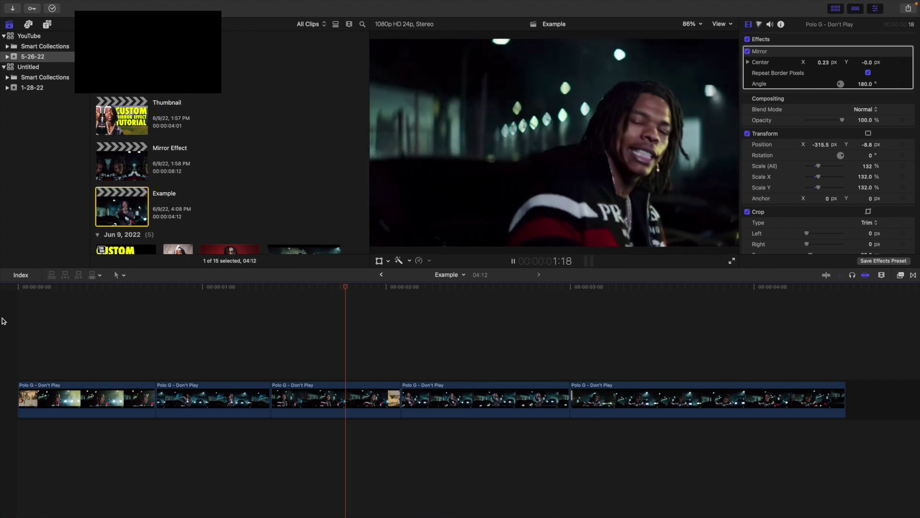
pyautogui.press('space')
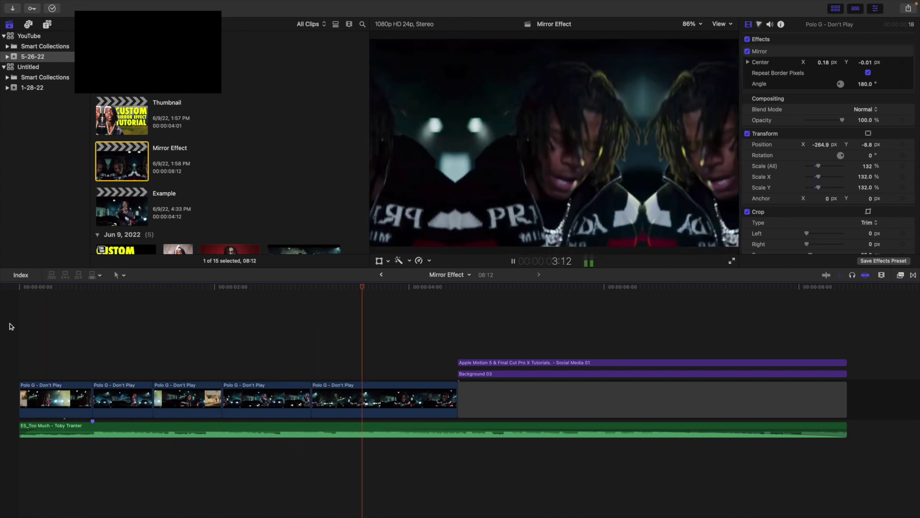
pyautogui.press('Home')
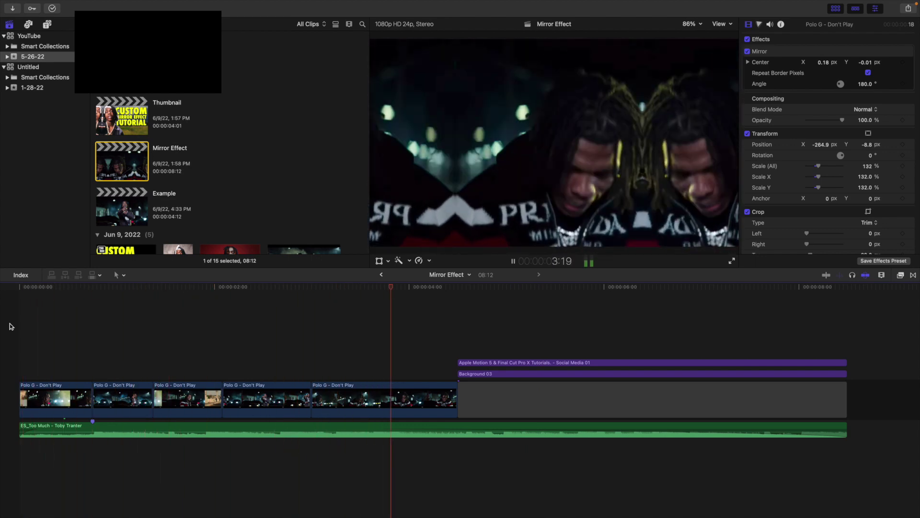
pyautogui.press('Home')
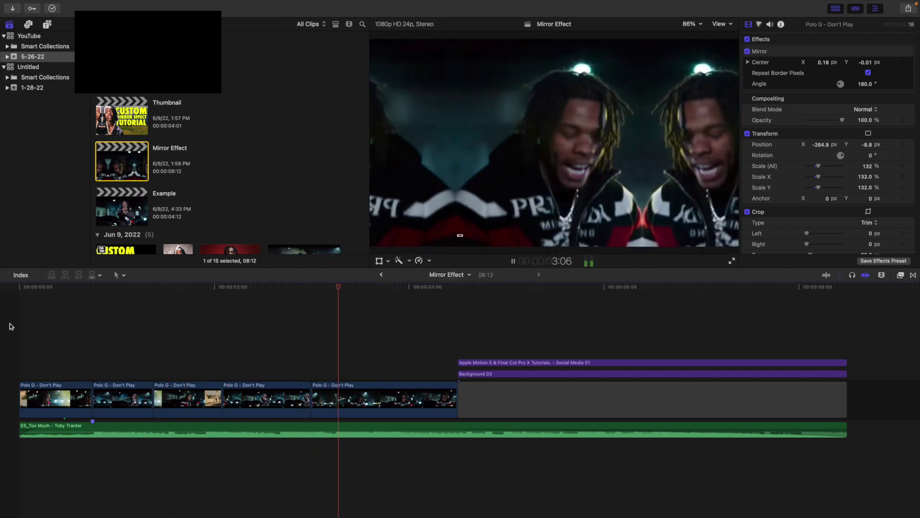
pyautogui.press('Home')
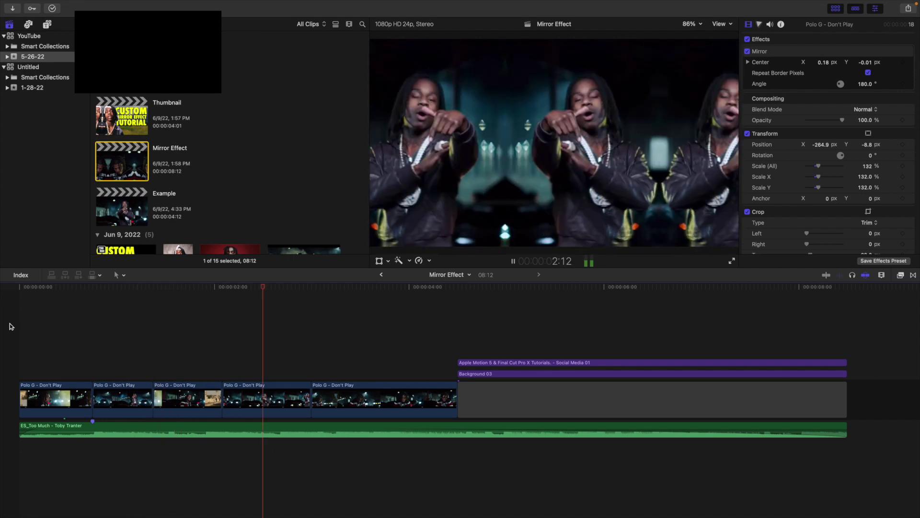
pyautogui.press('Home')
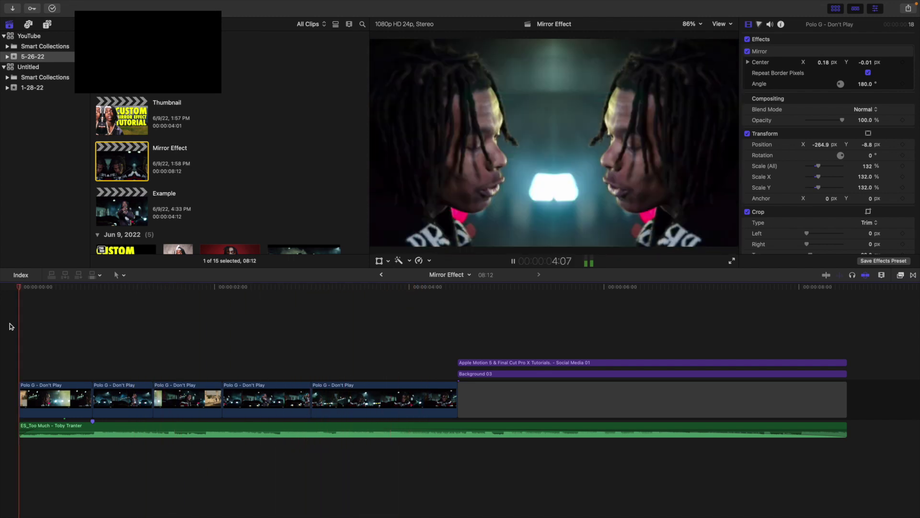